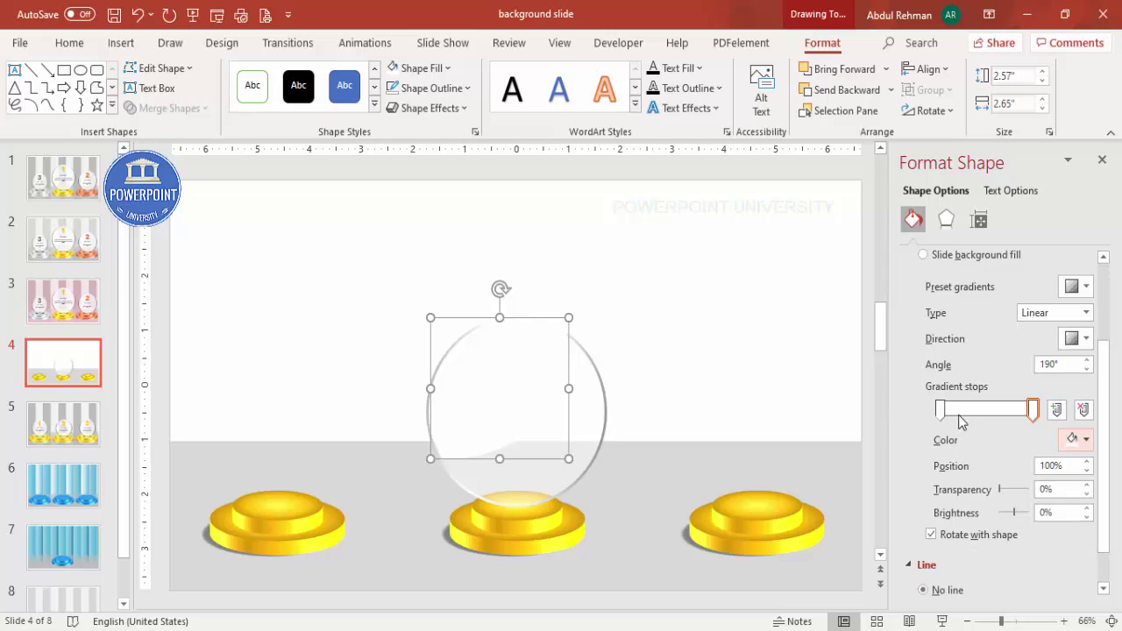
# - Make the shine shape's left gradient stop 100% transparent and shift the stops along the gradient bar
pyautogui.click(942, 409)
pyautogui.click(1013, 490)
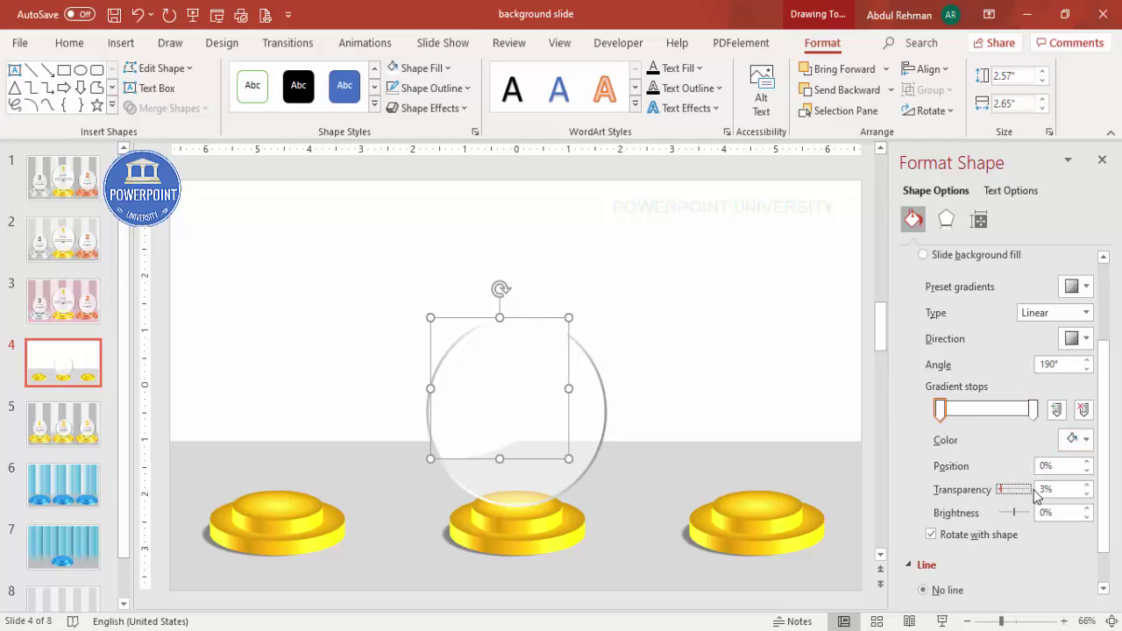
pyautogui.scroll(-7, 1017, 494)
pyautogui.moveTo(1007, 492); pyautogui.dragTo(1046, 498)
pyautogui.moveTo(1033, 409); pyautogui.dragTo(1009, 409)
pyautogui.moveTo(938, 408); pyautogui.dragTo(971, 413)
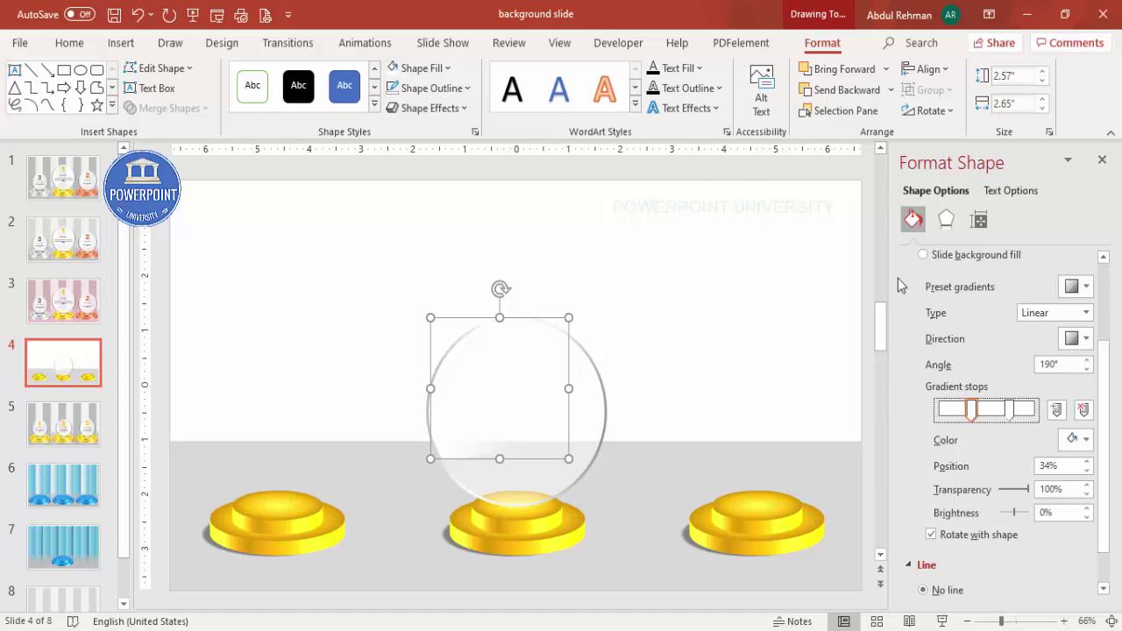
pyautogui.click(421, 67)
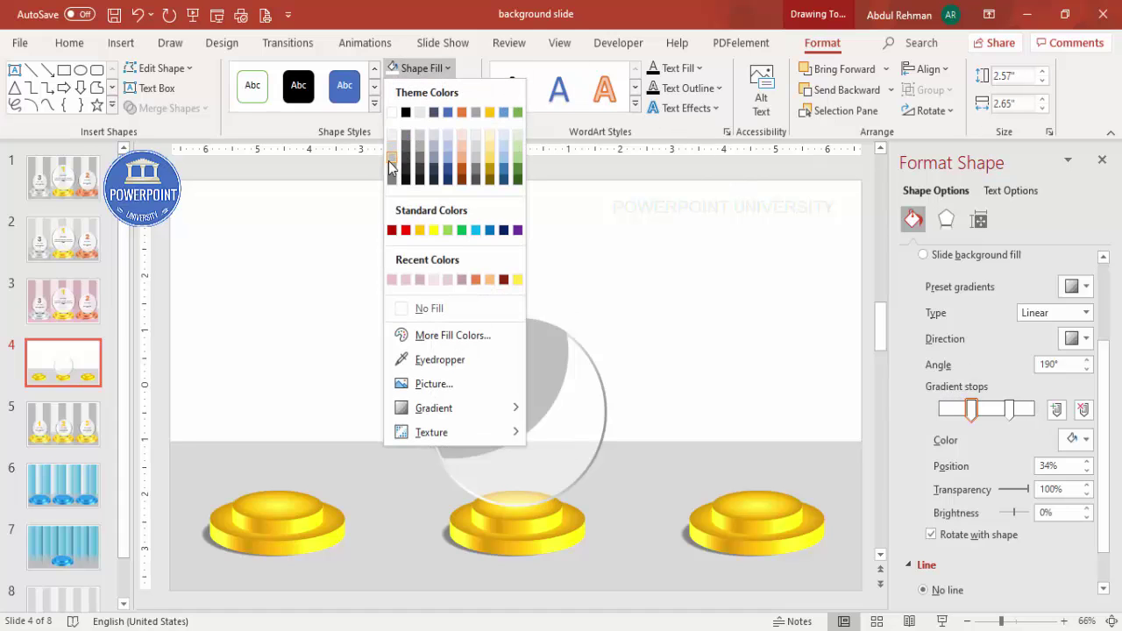
# - Switch the shine shape to a gradient fill with a grey stop and a black 75% stop
pyautogui.click(392, 156)
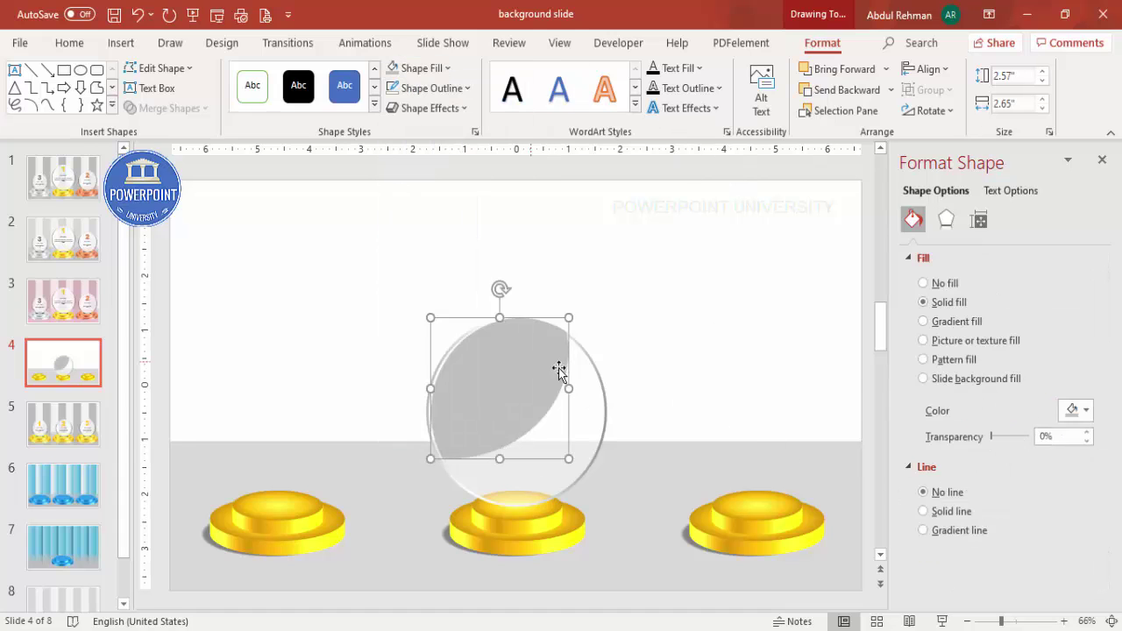
pyautogui.click(981, 321)
pyautogui.click(972, 532)
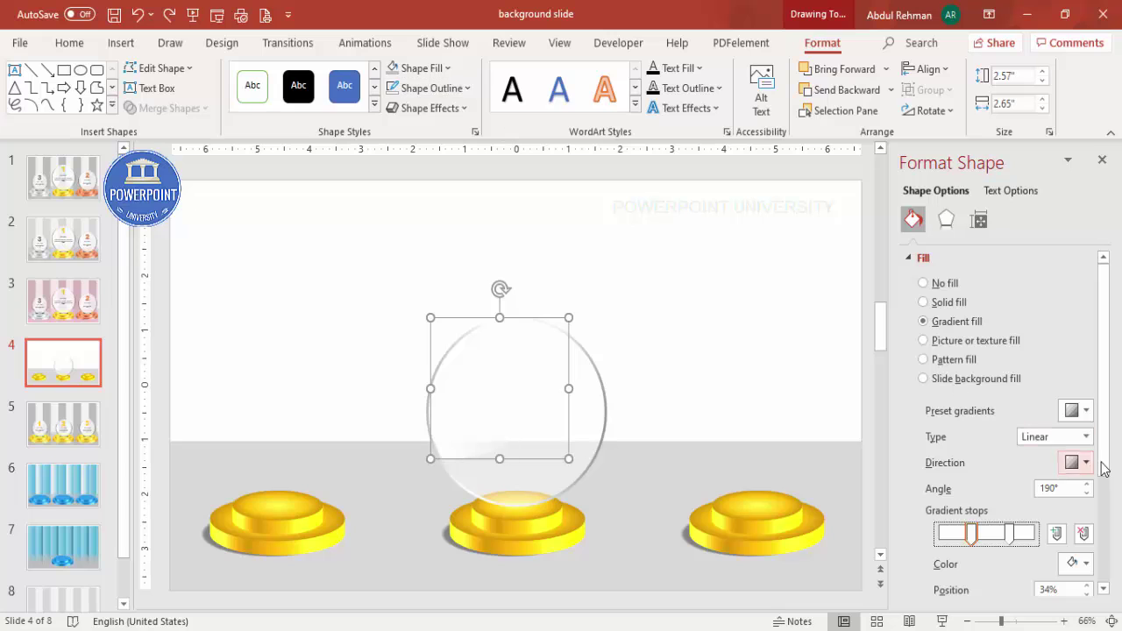
pyautogui.click(1074, 562)
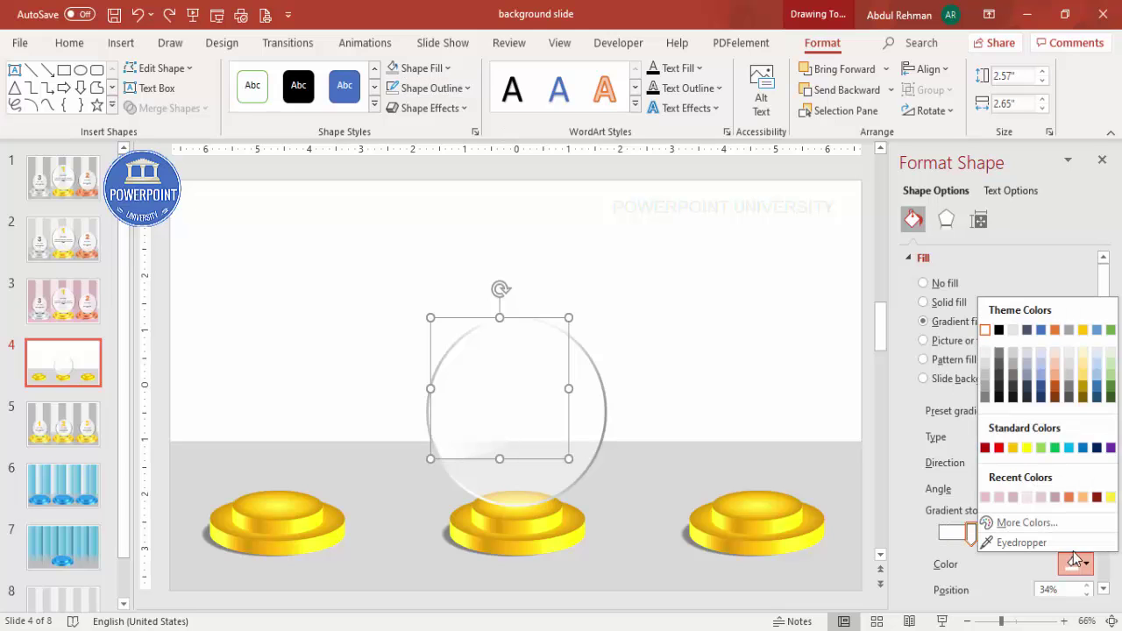
pyautogui.click(984, 396)
pyautogui.click(1008, 532)
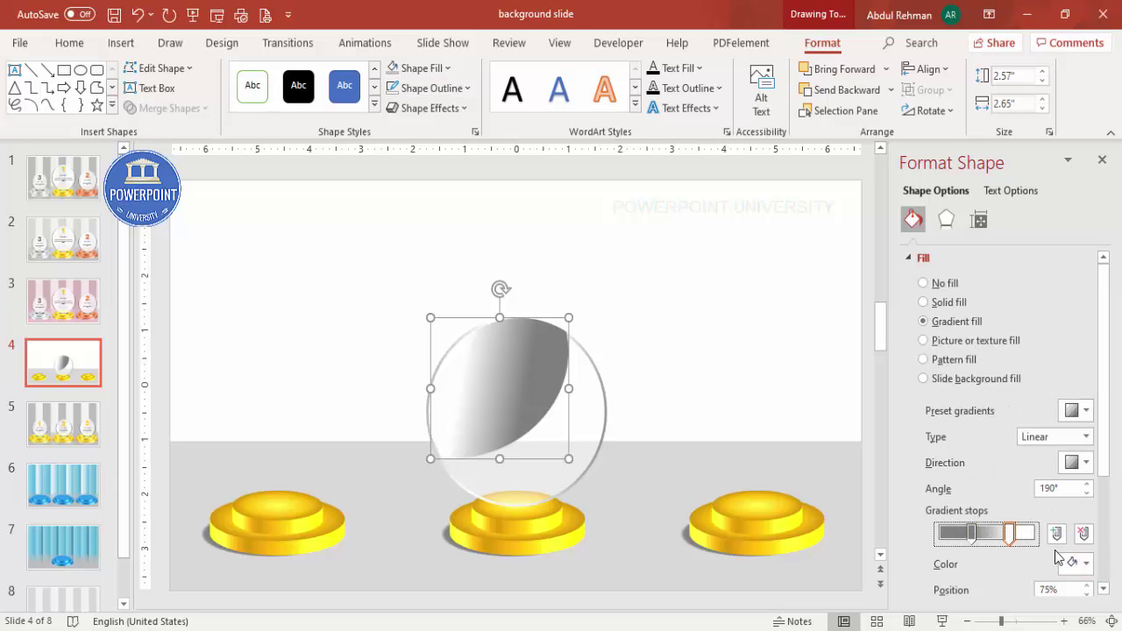
pyautogui.click(1074, 561)
pyautogui.click(1000, 396)
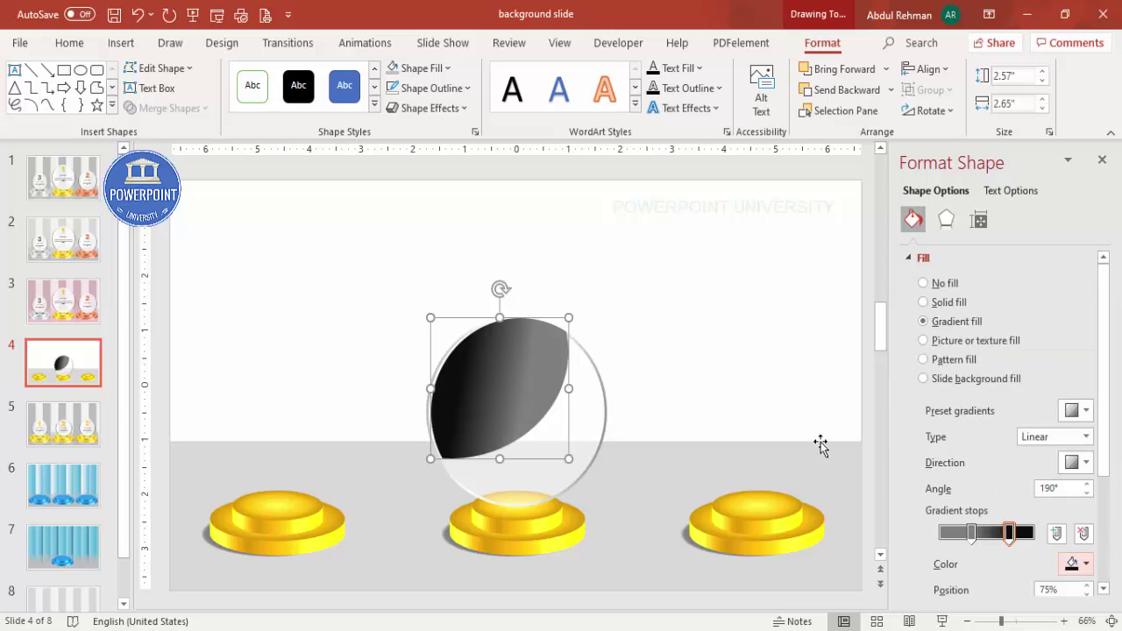
# - Set the gradient direction to Linear Down with a 50° angle
pyautogui.click(1076, 462)
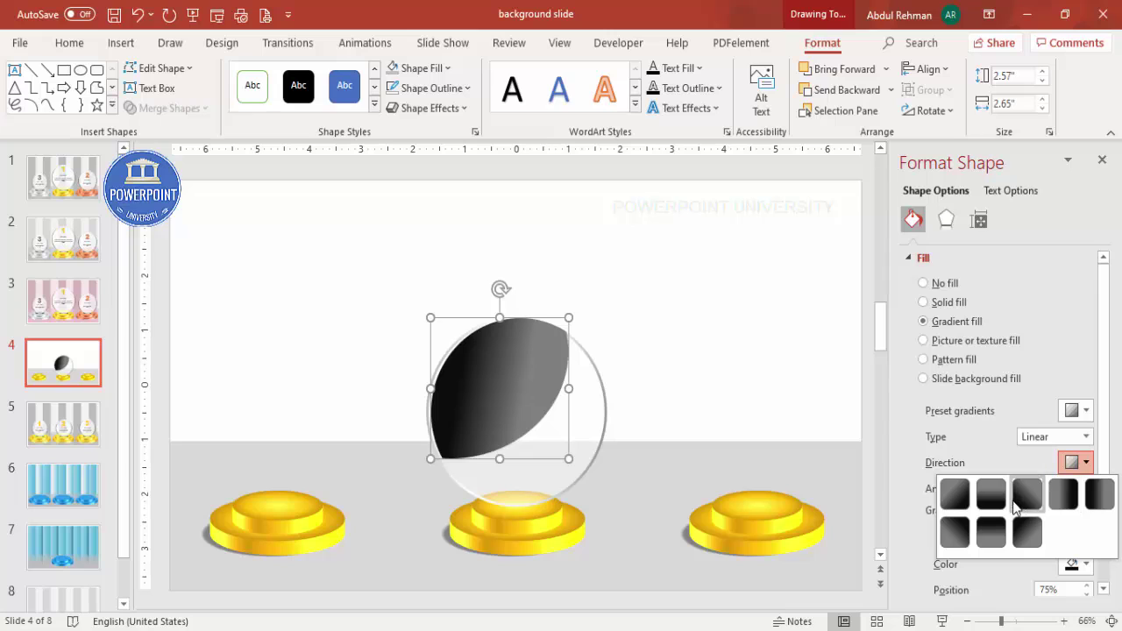
pyautogui.click(990, 494)
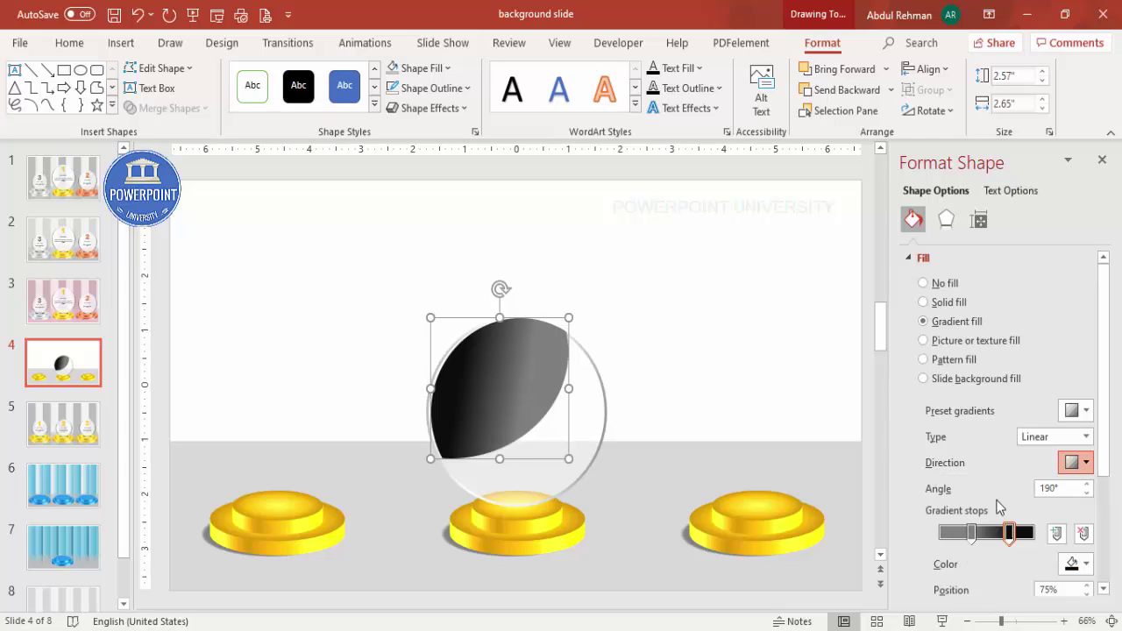
pyautogui.click(1087, 494)
pyautogui.click(1087, 495)
pyautogui.click(1087, 494)
pyautogui.click(1087, 494)
pyautogui.moveTo(1104, 412); pyautogui.dragTo(1103, 485)
# - Make the 34% stop white at 100% transparency and the 75% stop light grey, partly transparent
pyautogui.click(971, 414)
pyautogui.click(1071, 445)
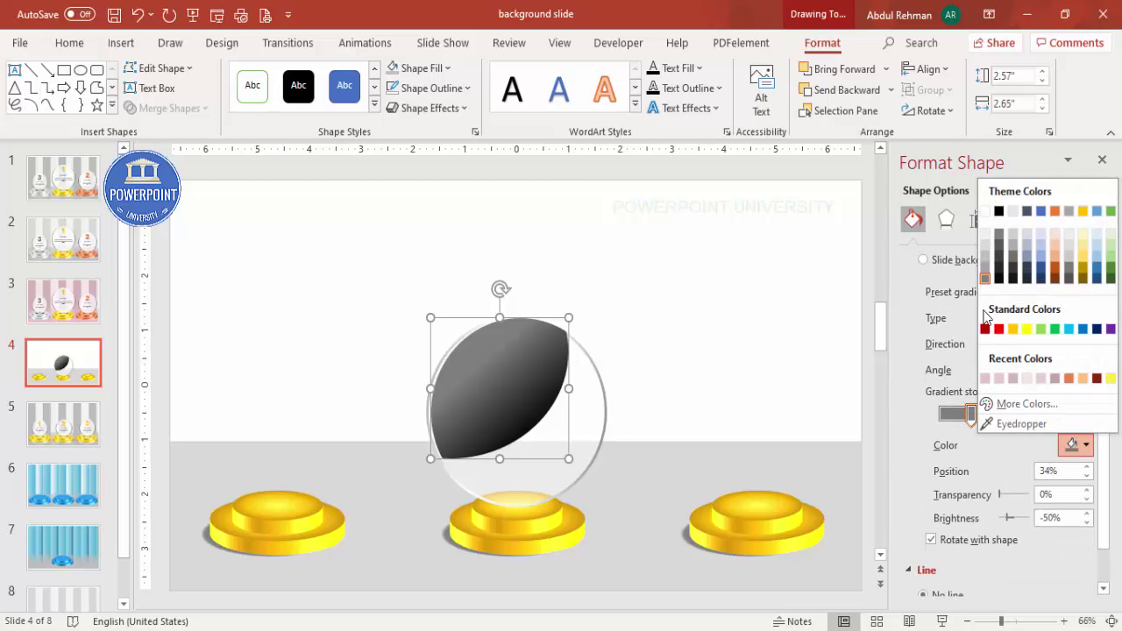
pyautogui.click(986, 212)
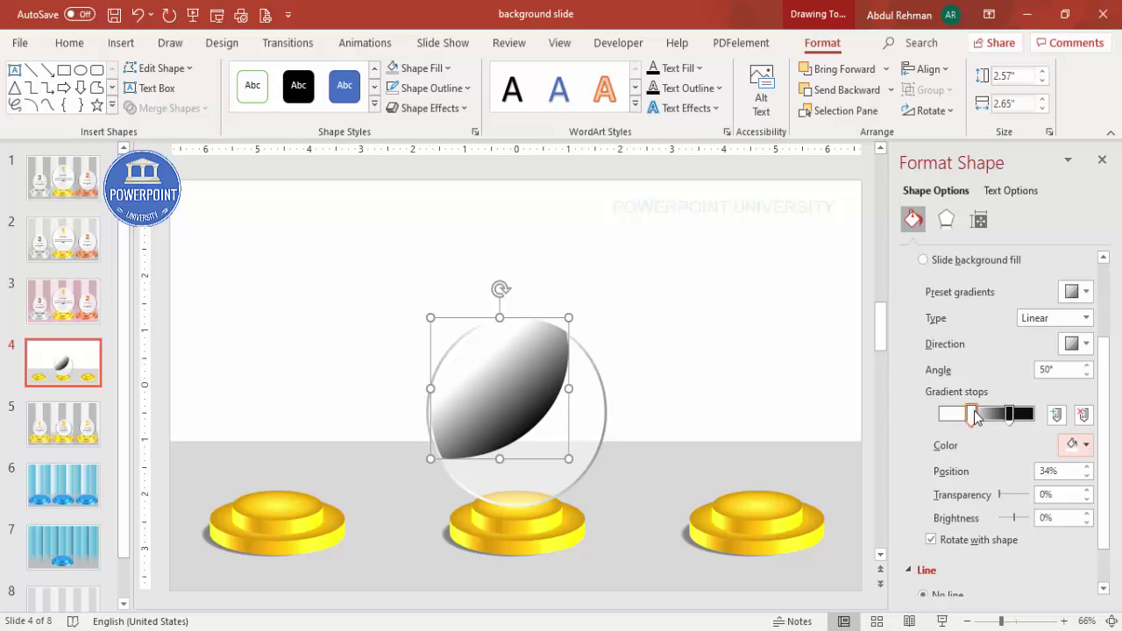
pyautogui.click(1015, 498)
pyautogui.moveTo(1016, 501); pyautogui.dragTo(1040, 500)
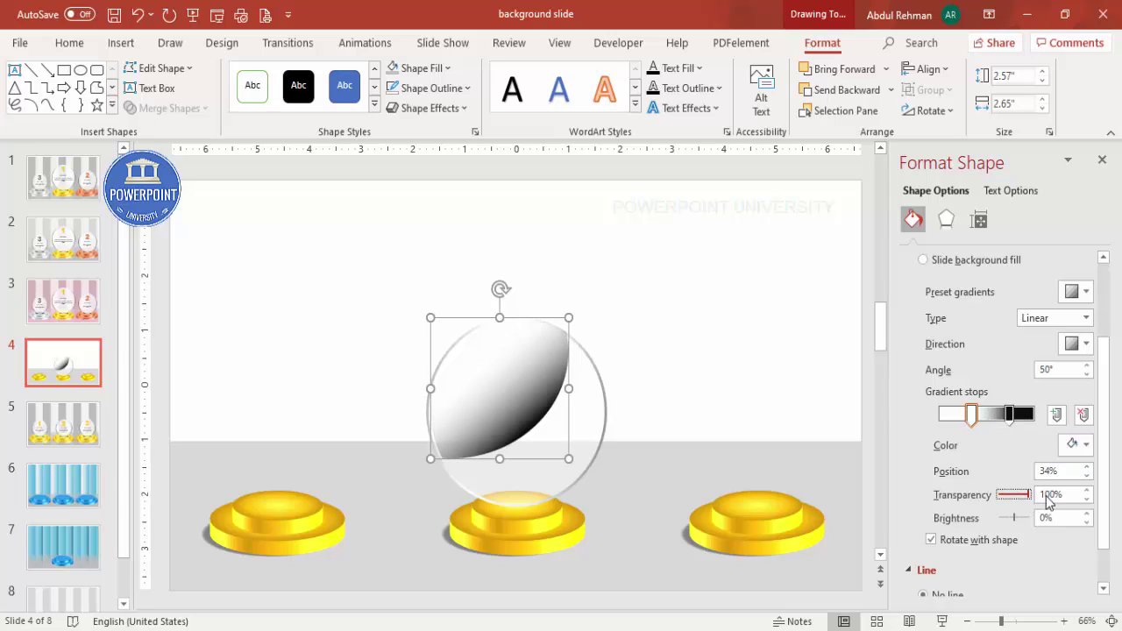
pyautogui.click(1009, 414)
pyautogui.click(1071, 445)
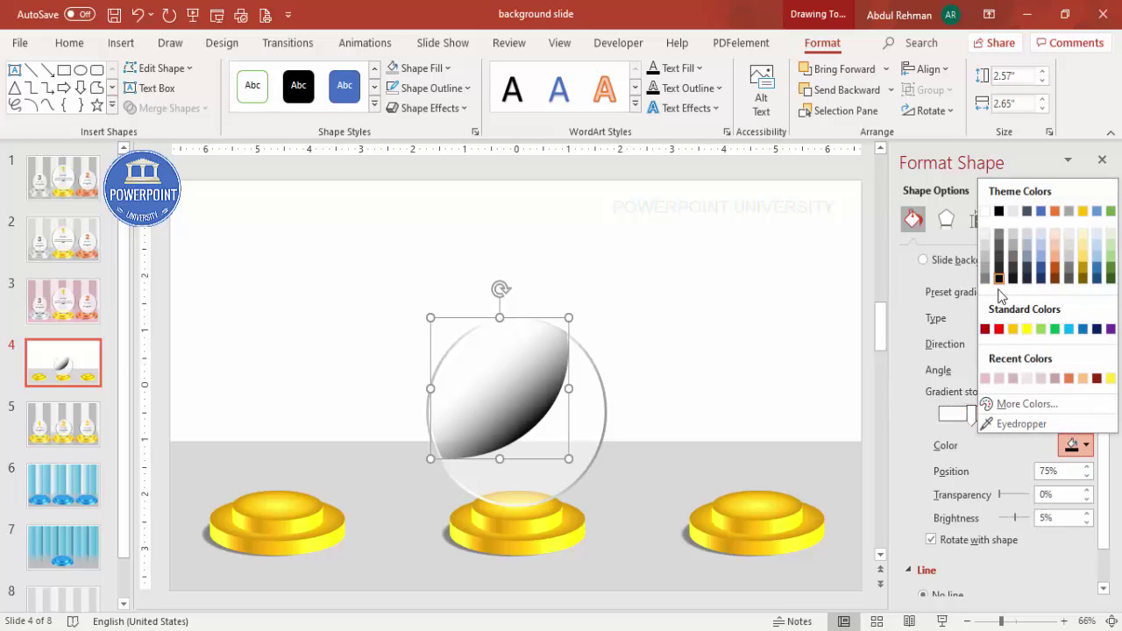
pyautogui.click(985, 247)
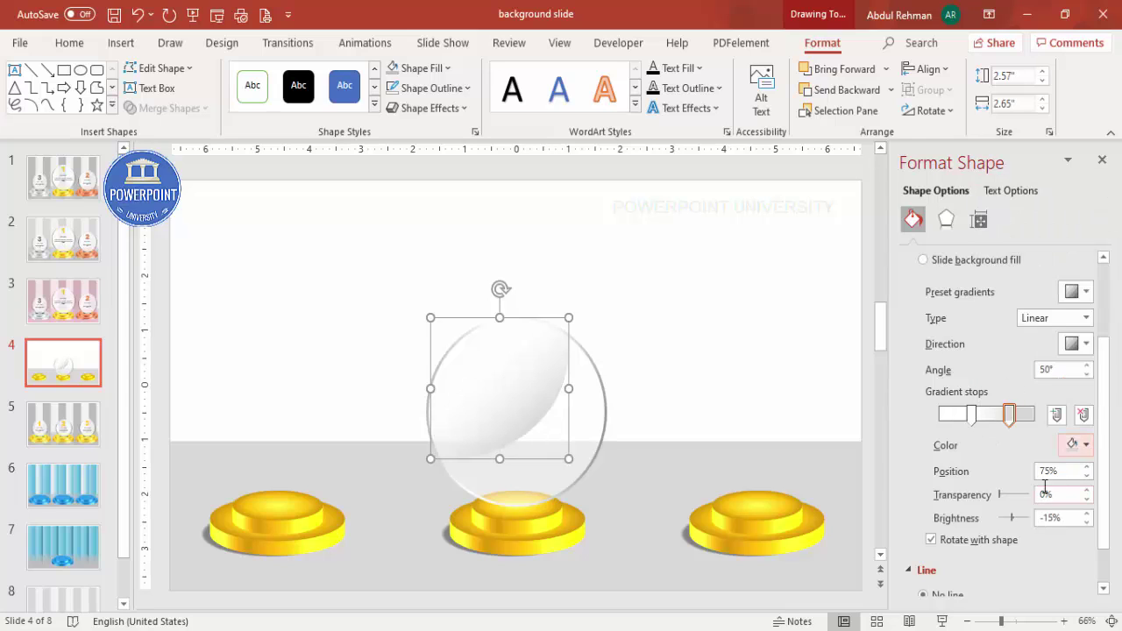
pyautogui.moveTo(1003, 495); pyautogui.dragTo(1013, 496)
# - Slide the 35% stop right and make it white, then move the 54% stop further right
pyautogui.click(986, 419)
pyautogui.moveTo(989, 421); pyautogui.dragTo(1013, 417)
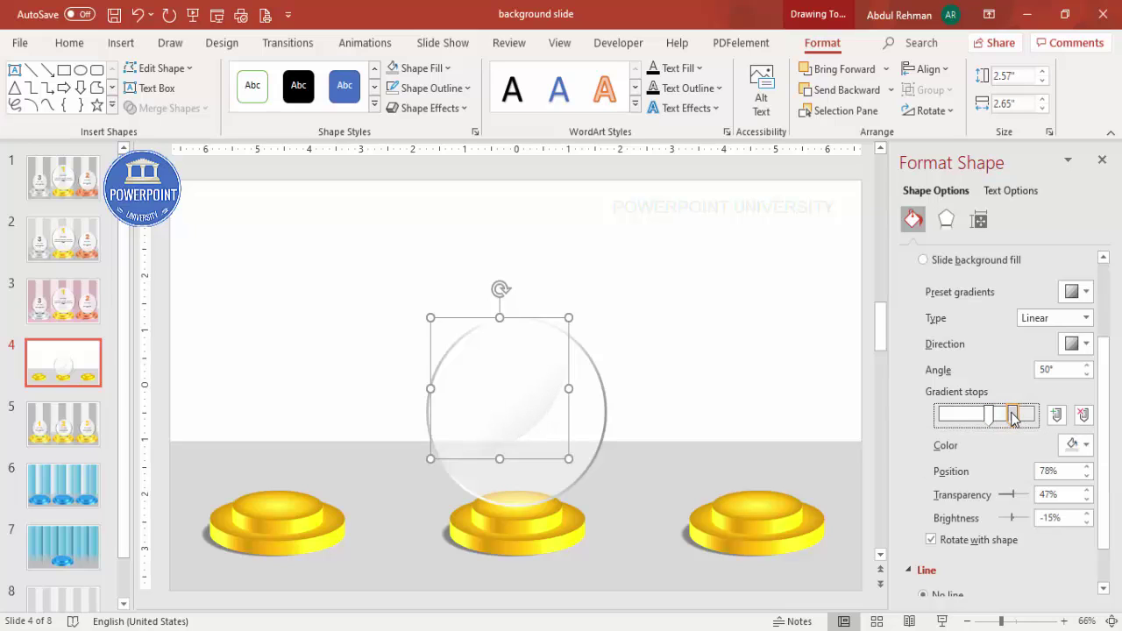
pyautogui.click(1085, 445)
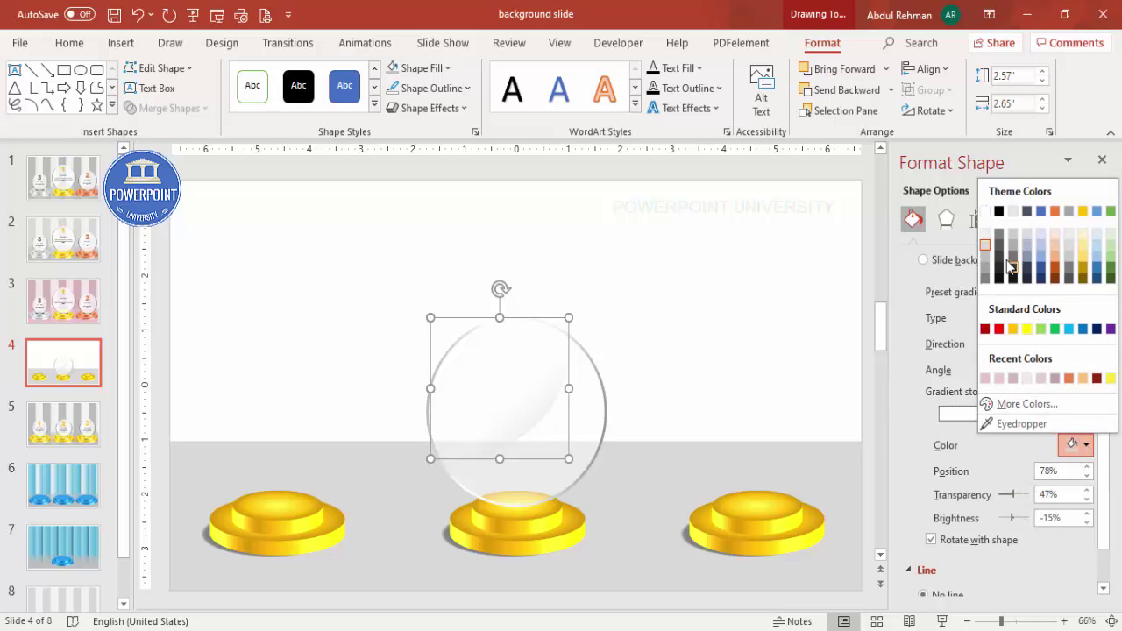
pyautogui.click(986, 212)
pyautogui.click(997, 416)
pyautogui.moveTo(999, 421); pyautogui.dragTo(1019, 416)
pyautogui.click(729, 386)
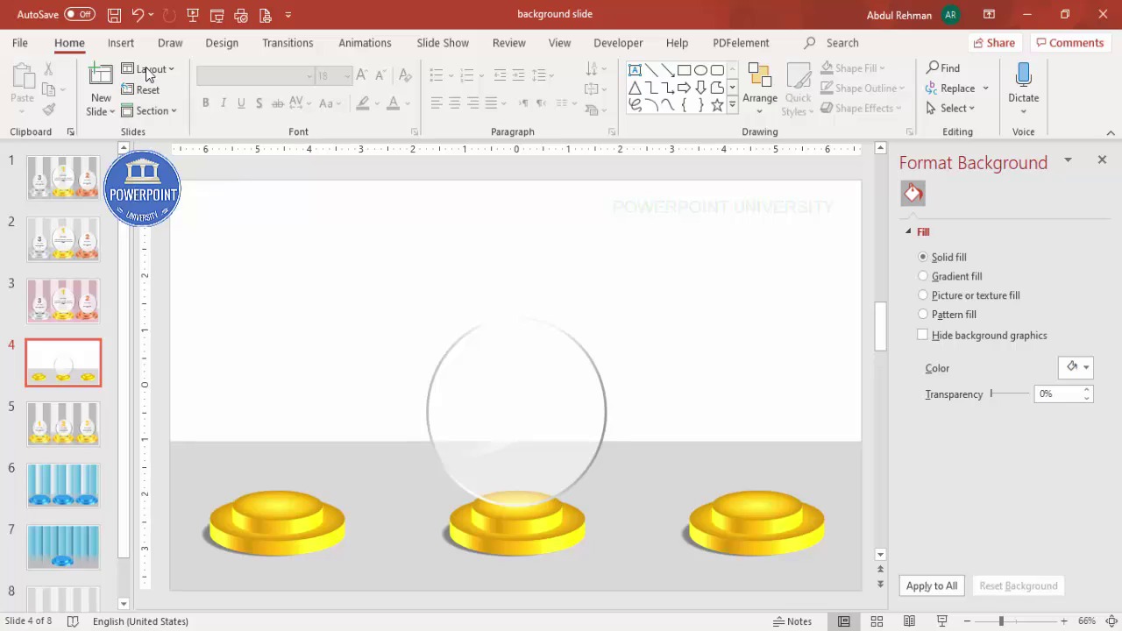
# - Add a text box with the number 1 in Arial Black at 66 pt at the top of the sphere
pyautogui.click(112, 43)
pyautogui.click(652, 92)
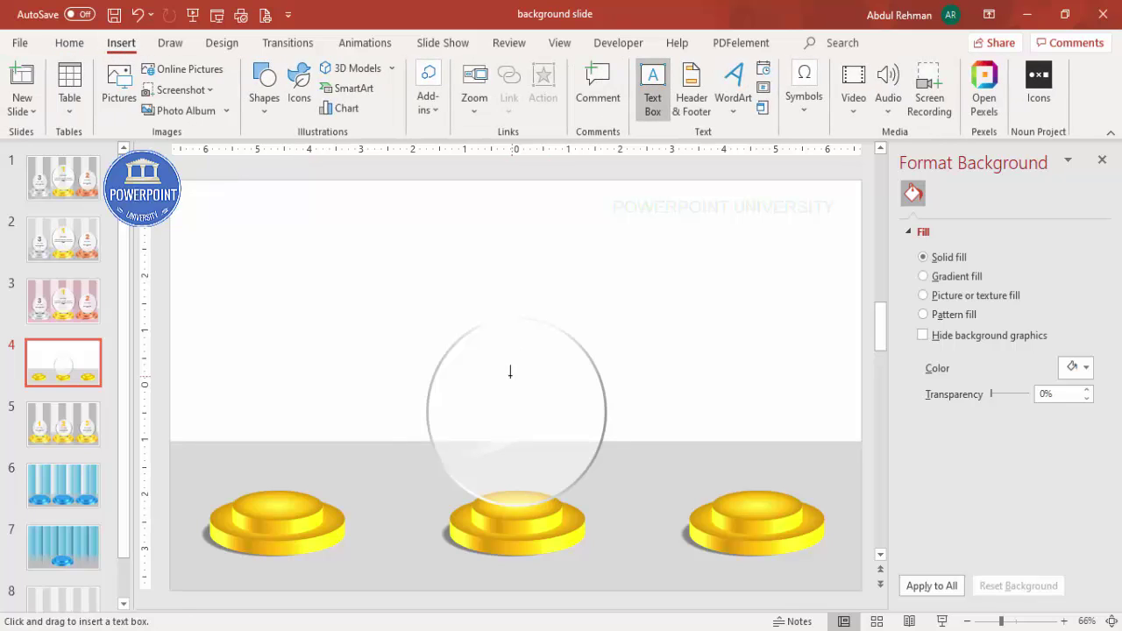
pyautogui.moveTo(500, 352); pyautogui.dragTo(563, 393)
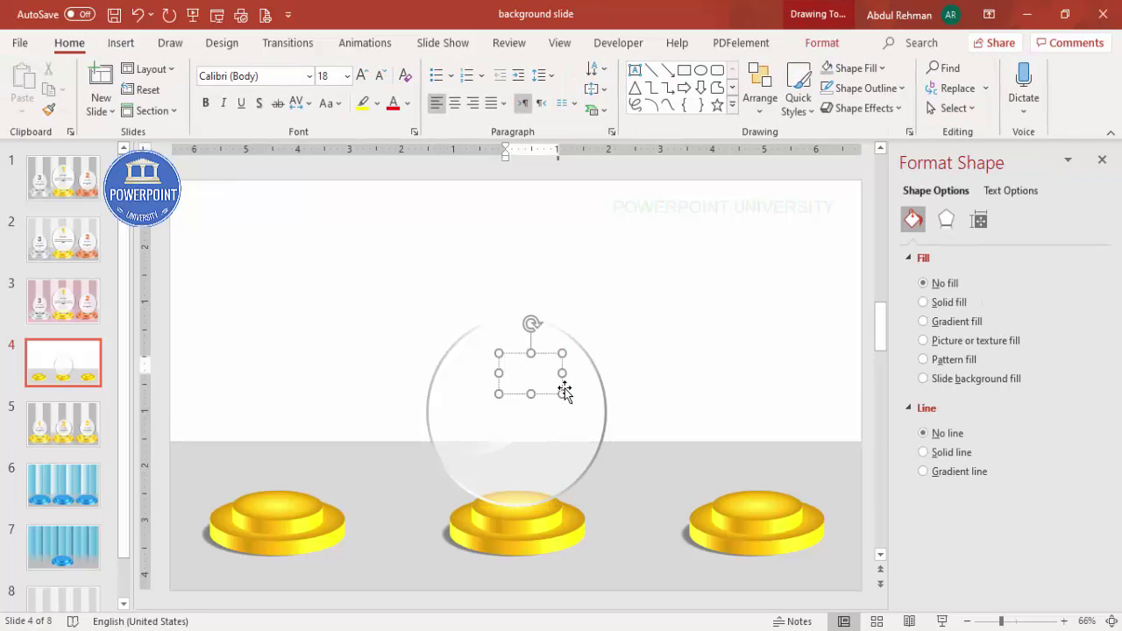
pyautogui.write('1')
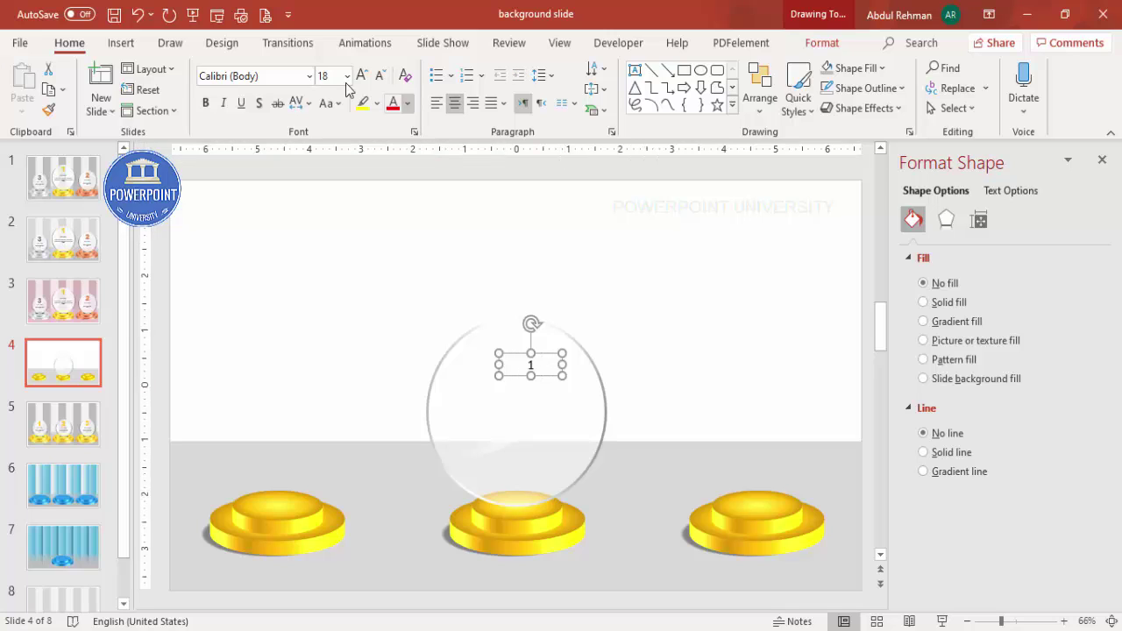
pyautogui.click(266, 77)
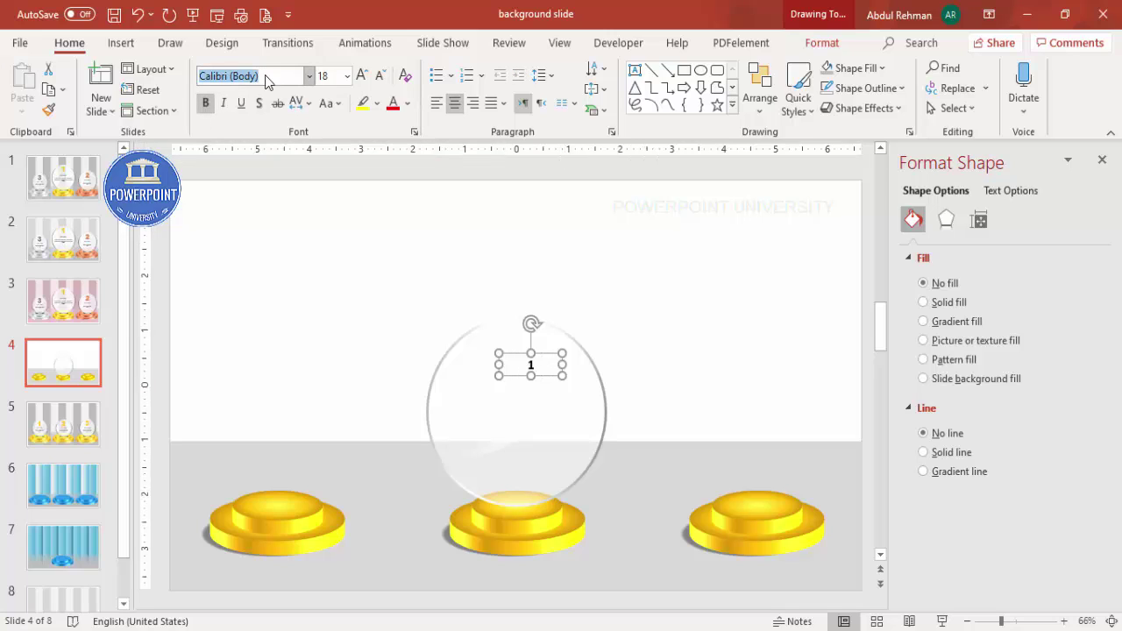
pyautogui.write('Aro')
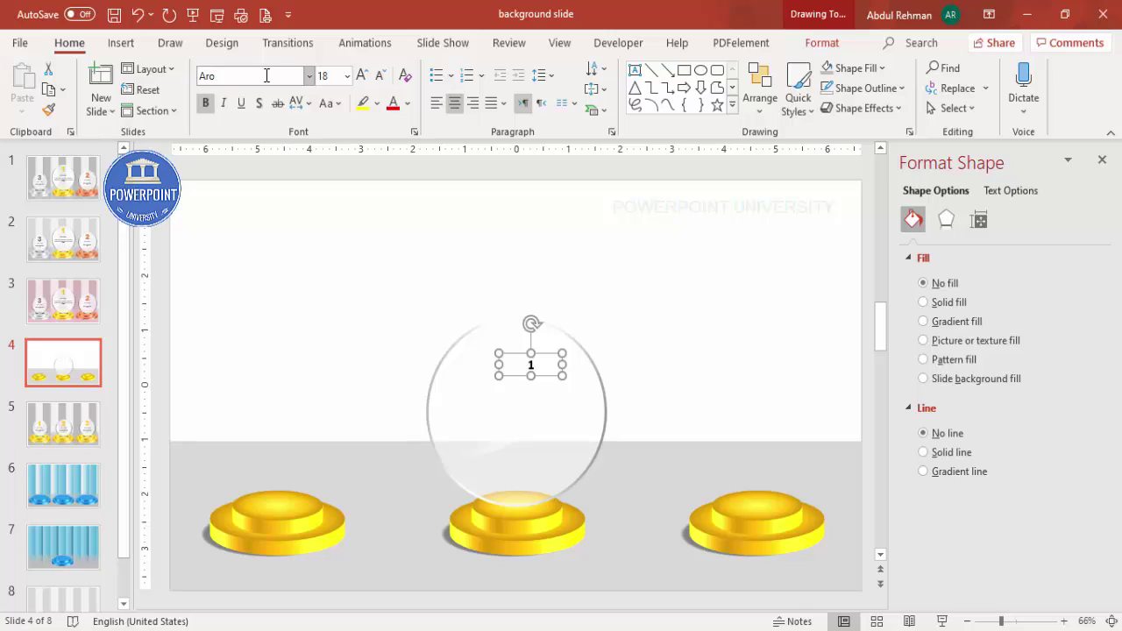
pyautogui.write('al')
pyautogui.press('Return')
pyautogui.click(360, 77)
pyautogui.click(360, 76)
pyautogui.click(359, 77)
pyautogui.click(359, 76)
pyautogui.click(359, 76)
pyautogui.click(359, 76)
pyautogui.click(359, 76)
pyautogui.click(359, 76)
pyautogui.click(359, 76)
pyautogui.click(359, 76)
pyautogui.click(359, 77)
pyautogui.moveTo(548, 354); pyautogui.dragTo(527, 330)
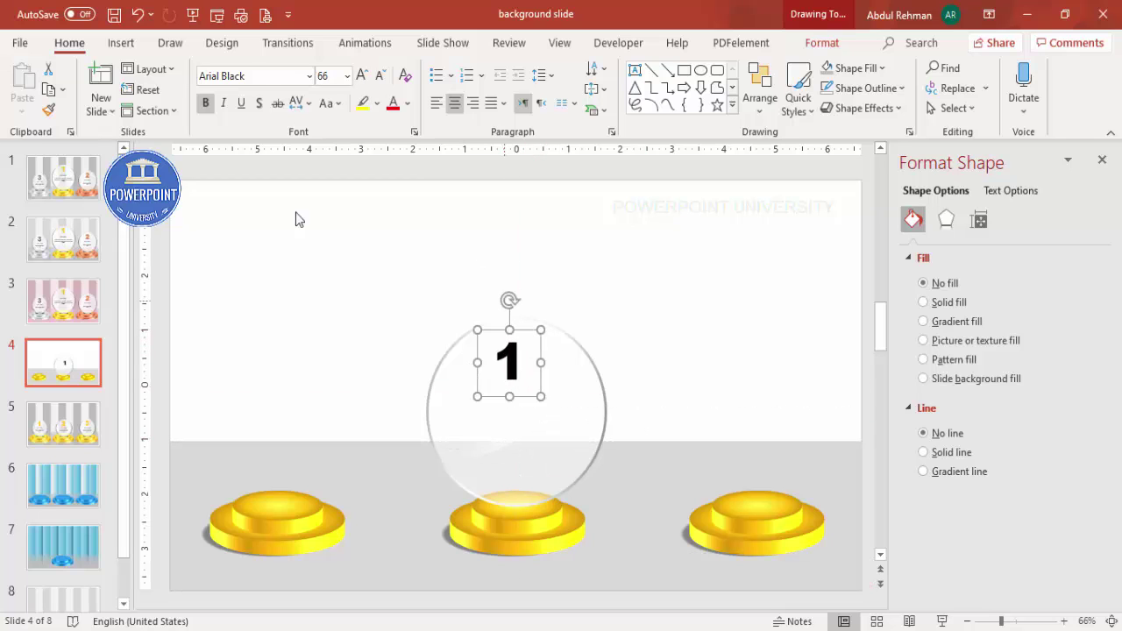
# - Draw a second text box just below the number 1
pyautogui.click(120, 42)
pyautogui.click(652, 91)
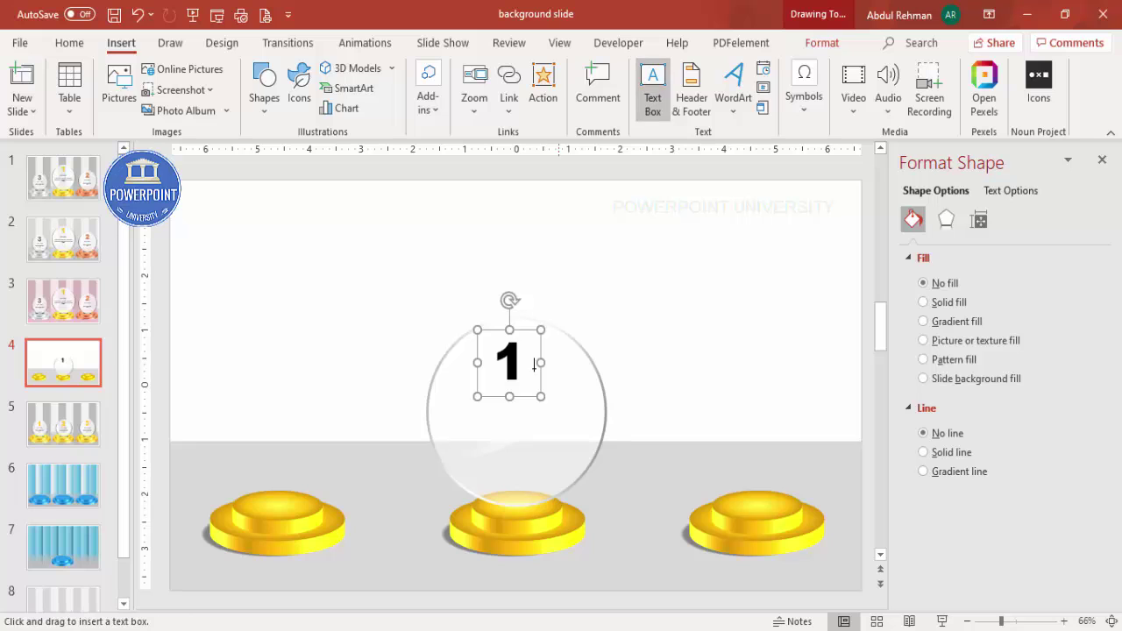
pyautogui.moveTo(455, 411); pyautogui.dragTo(585, 427)
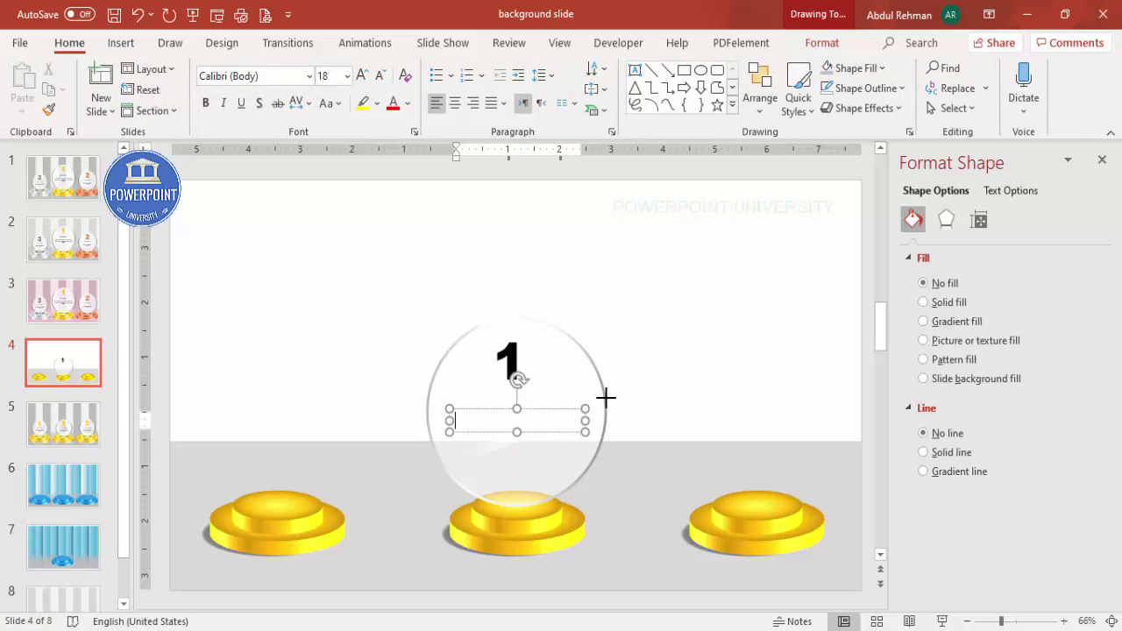
# - Enter a centred, bold 'TITLE HERE' heading, nudged up inside the sphere
pyautogui.write('TITLE HERE')
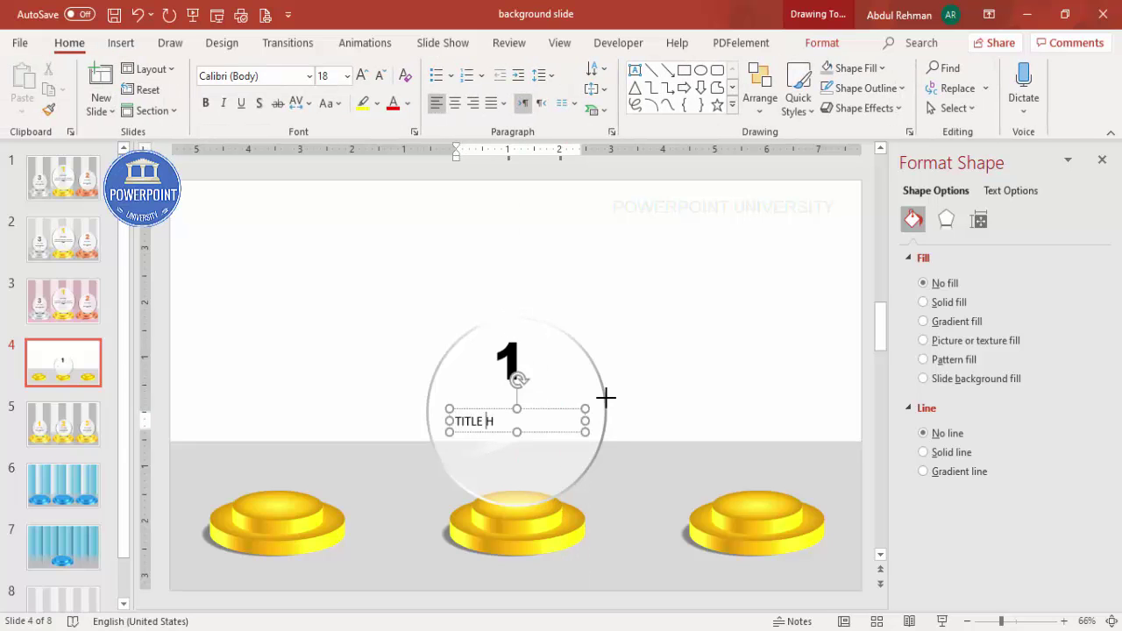
pyautogui.click(551, 405)
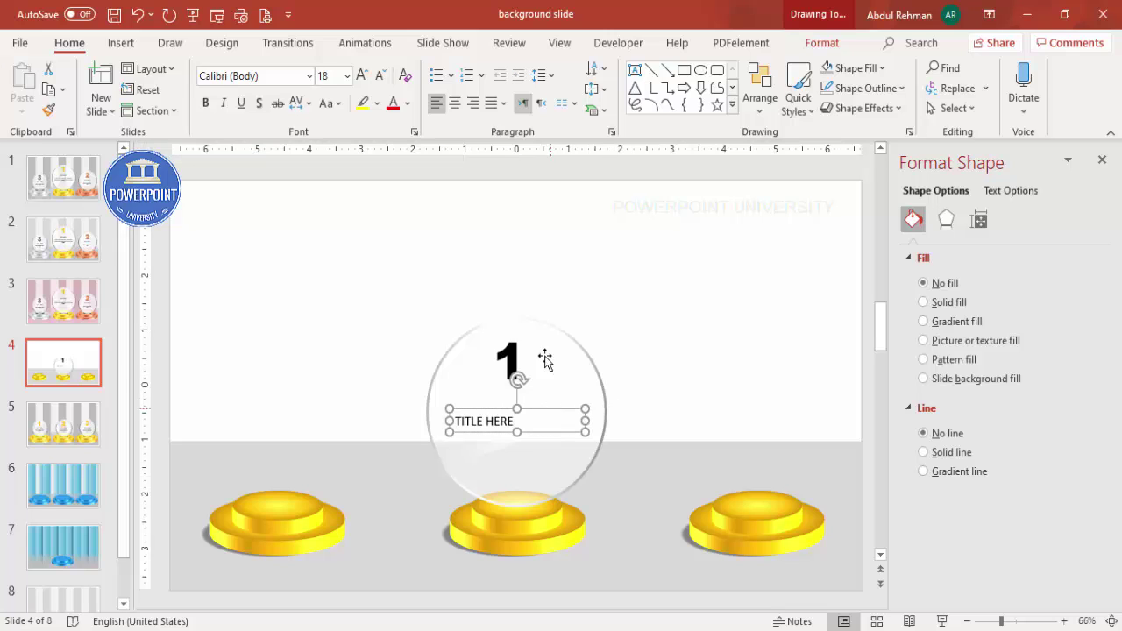
pyautogui.click(454, 102)
pyautogui.moveTo(565, 412); pyautogui.dragTo(564, 393)
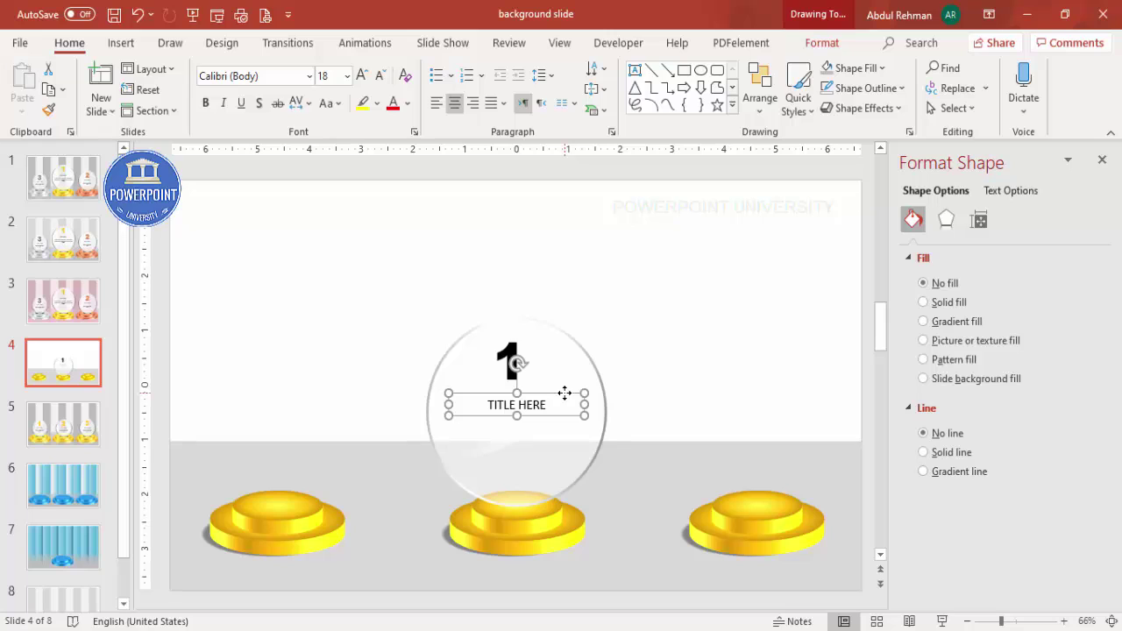
pyautogui.click(205, 103)
# - Duplicate the title as a non-bold 16 pt 'Add your detail text here' line, then group everything with the circle
pyautogui.moveTo(575, 405); pyautogui.dragTo(576, 436)
pyautogui.click(206, 102)
pyautogui.moveTo(487, 434); pyautogui.dragTo(753, 437)
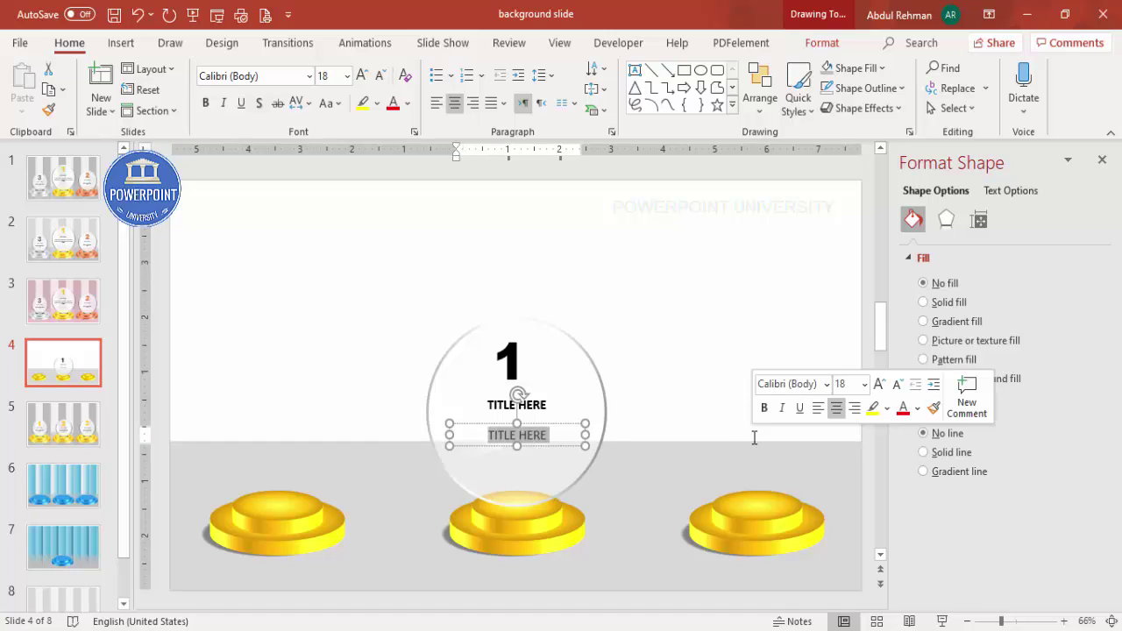
pyautogui.write('Add your detail text ')
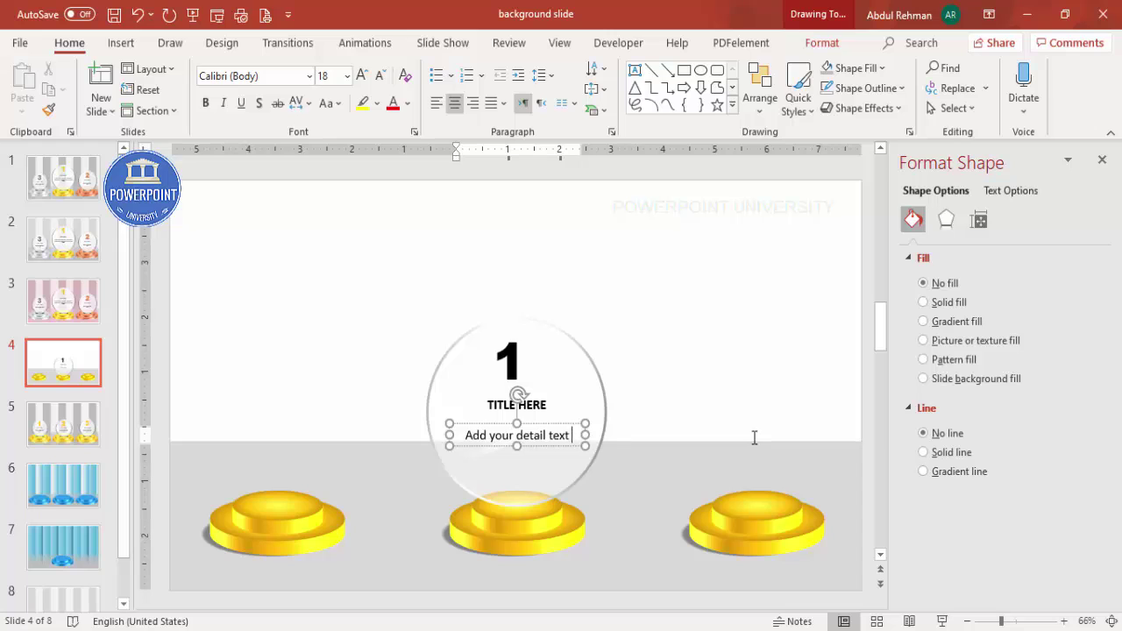
pyautogui.write('here')
pyautogui.click(550, 424)
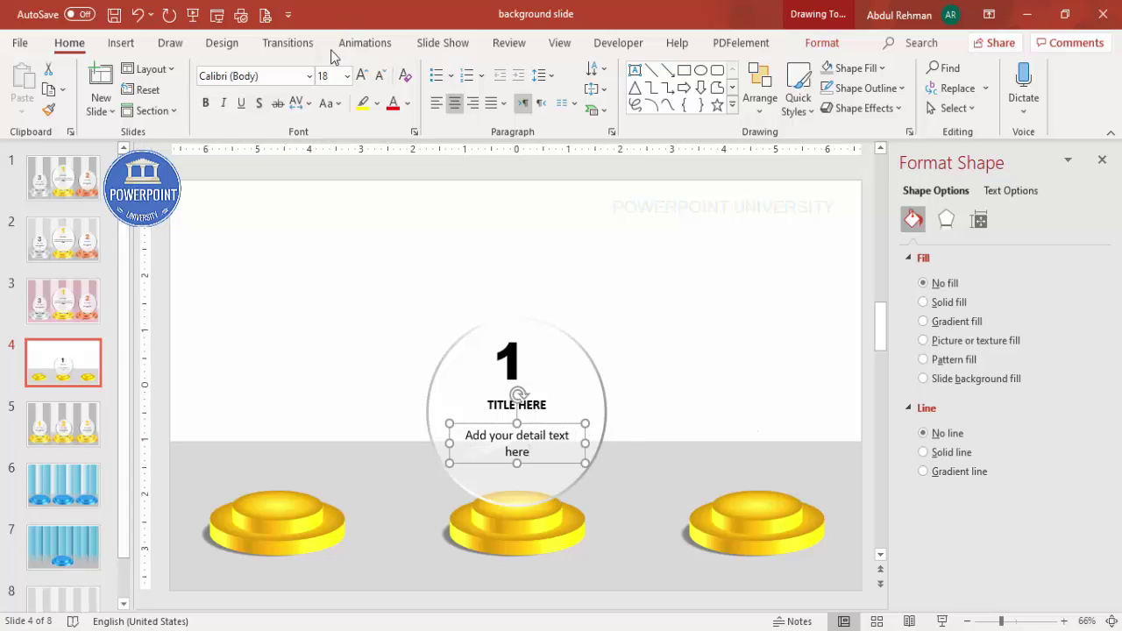
pyautogui.click(380, 75)
pyautogui.moveTo(362, 265); pyautogui.dragTo(671, 519)
pyautogui.hotkey('ctrl', 'g')
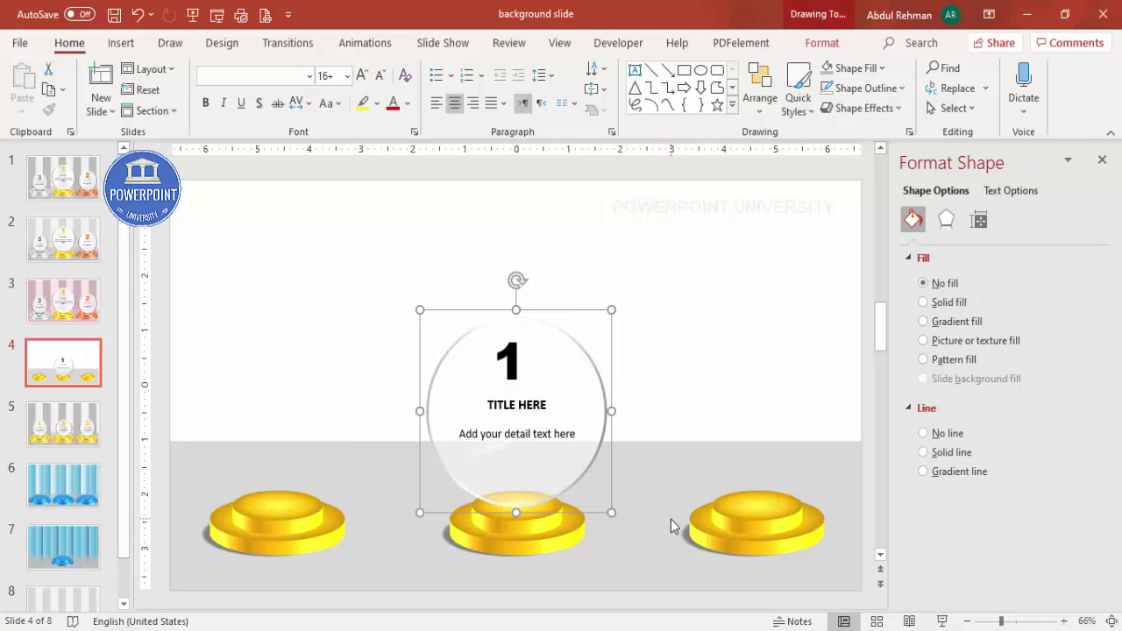
# - Copy the sphere group above the left and right podiums, shrinking each copy
pyautogui.moveTo(594, 394); pyautogui.dragTo(808, 365)
pyautogui.moveTo(632, 281); pyautogui.dragTo(661, 310)
pyautogui.moveTo(782, 315); pyautogui.dragTo(250, 328)
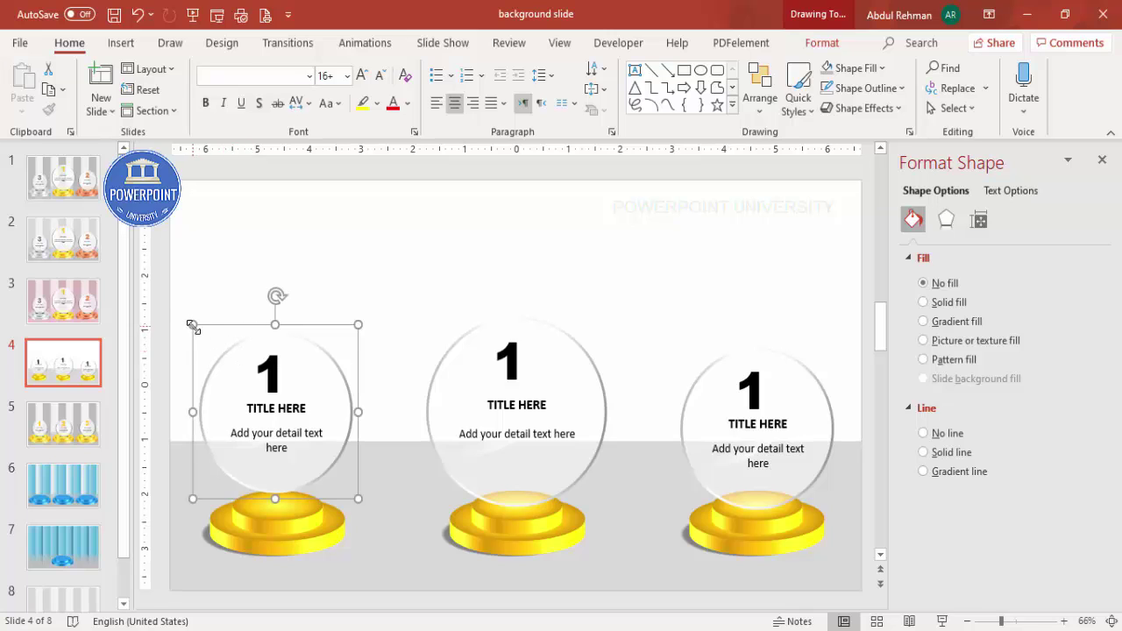
pyautogui.moveTo(191, 326); pyautogui.dragTo(213, 356)
pyautogui.moveTo(323, 339); pyautogui.dragTo(317, 354)
# - Renumber the left sphere 3 and the right sphere 2
pyautogui.click(280, 392)
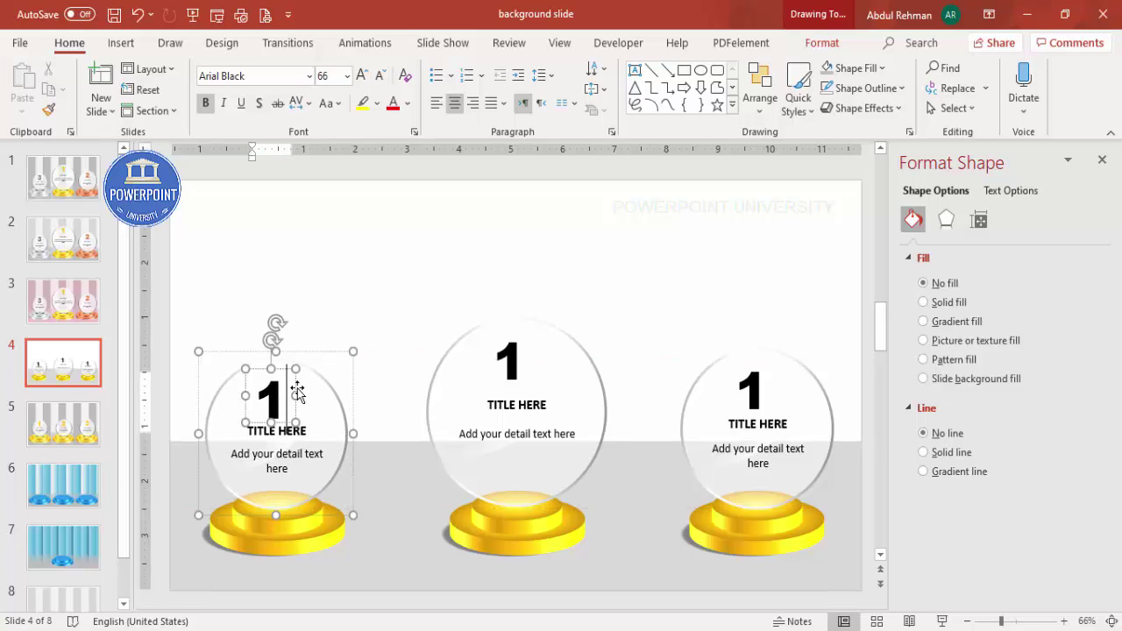
pyautogui.press('BackSpace')
pyautogui.write('3')
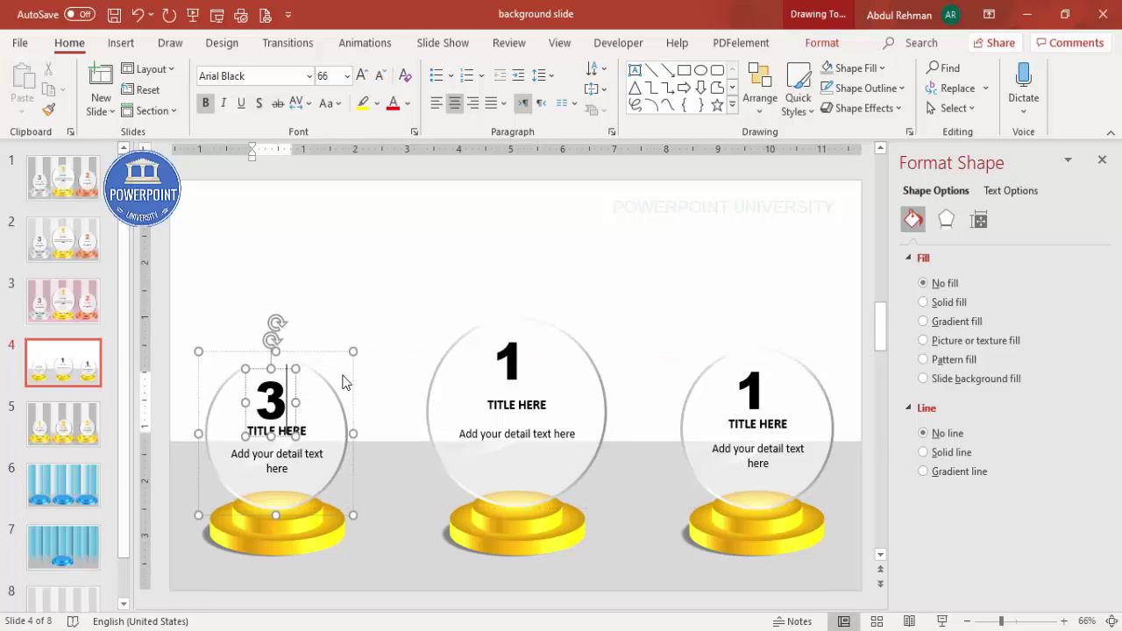
pyautogui.click(699, 409)
pyautogui.press('BackSpace')
pyautogui.write('2')
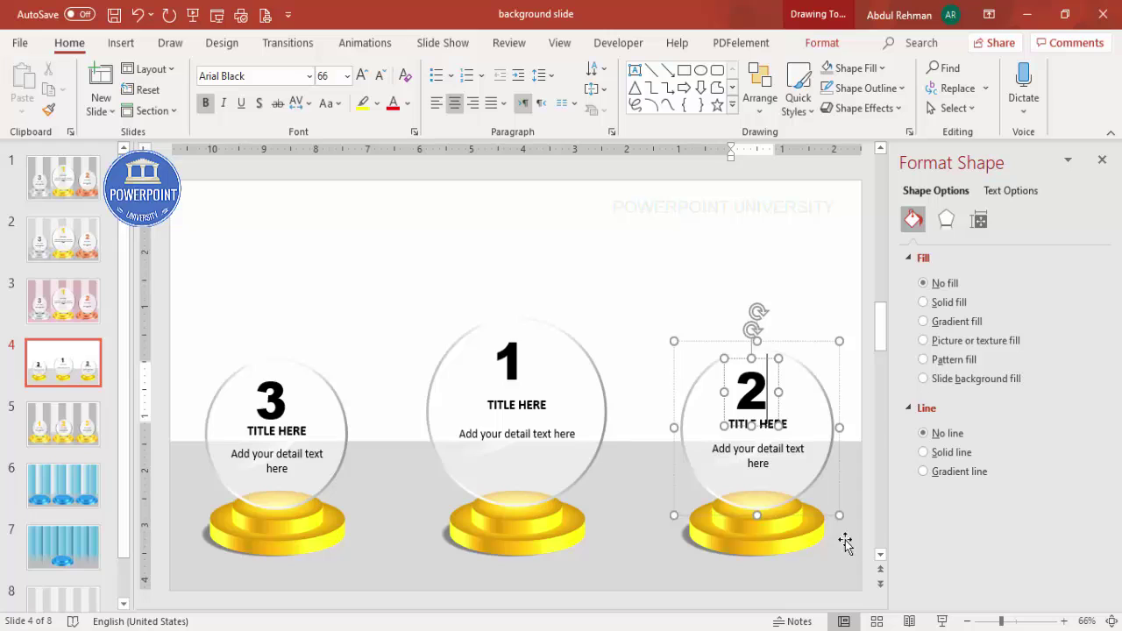
pyautogui.click(801, 539)
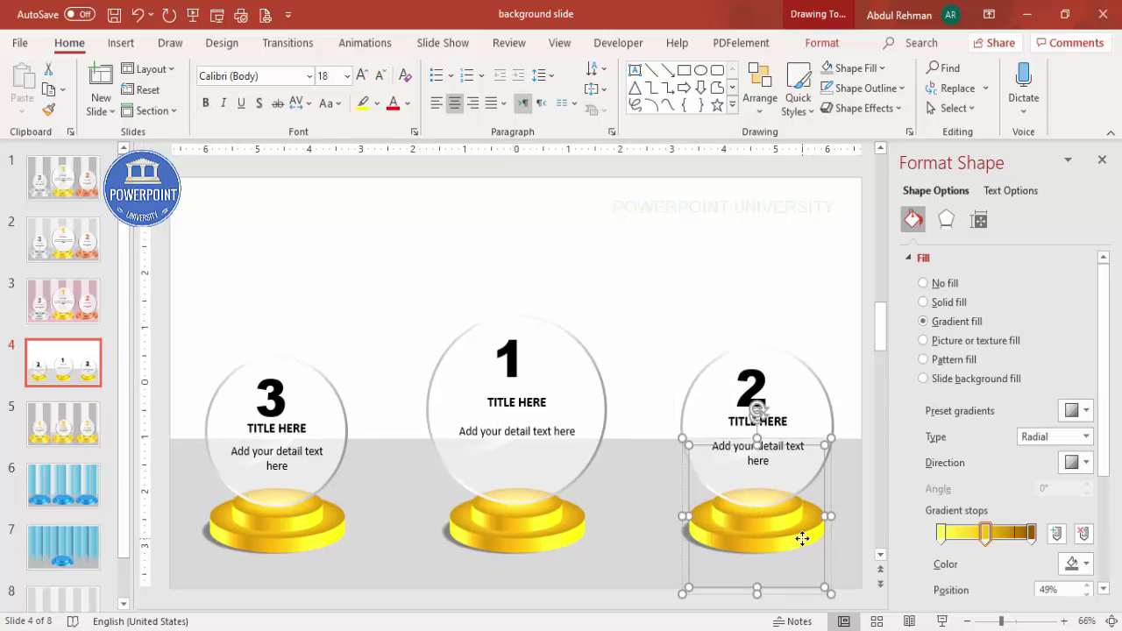
# - Recolour the right podium base's gradient stops to light orange, orange and dark red
pyautogui.click(941, 532)
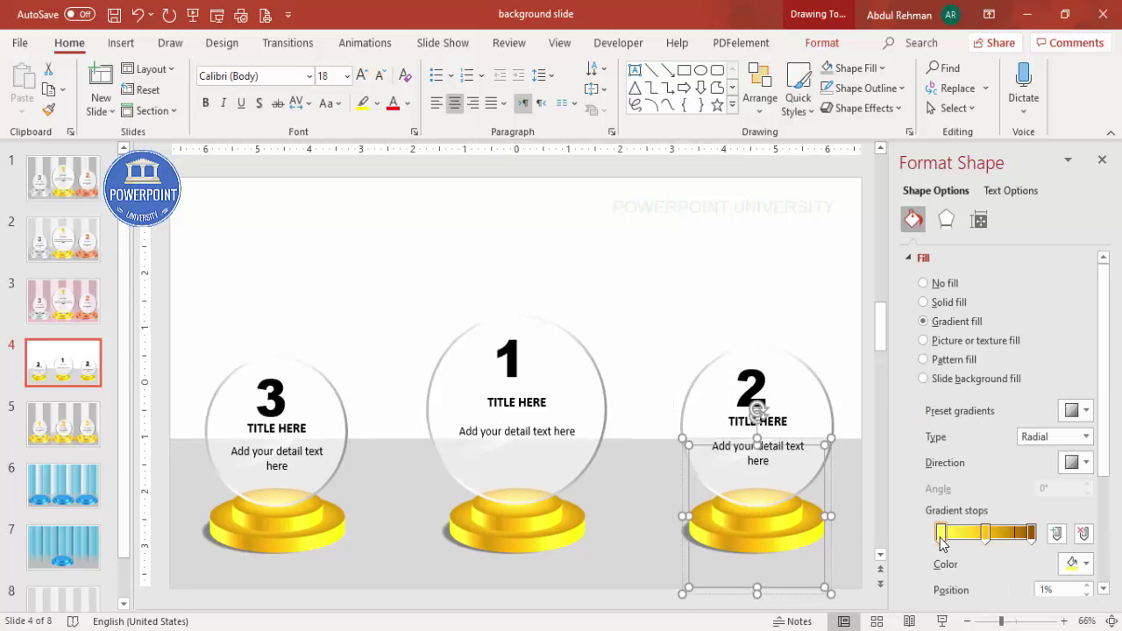
pyautogui.click(1071, 567)
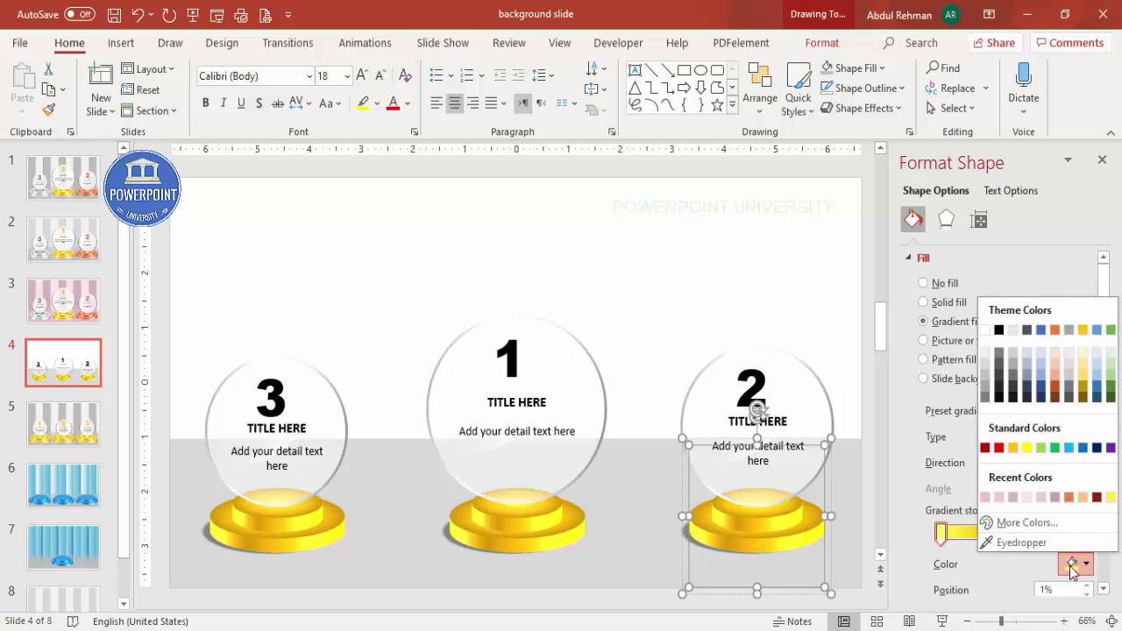
pyautogui.click(1084, 498)
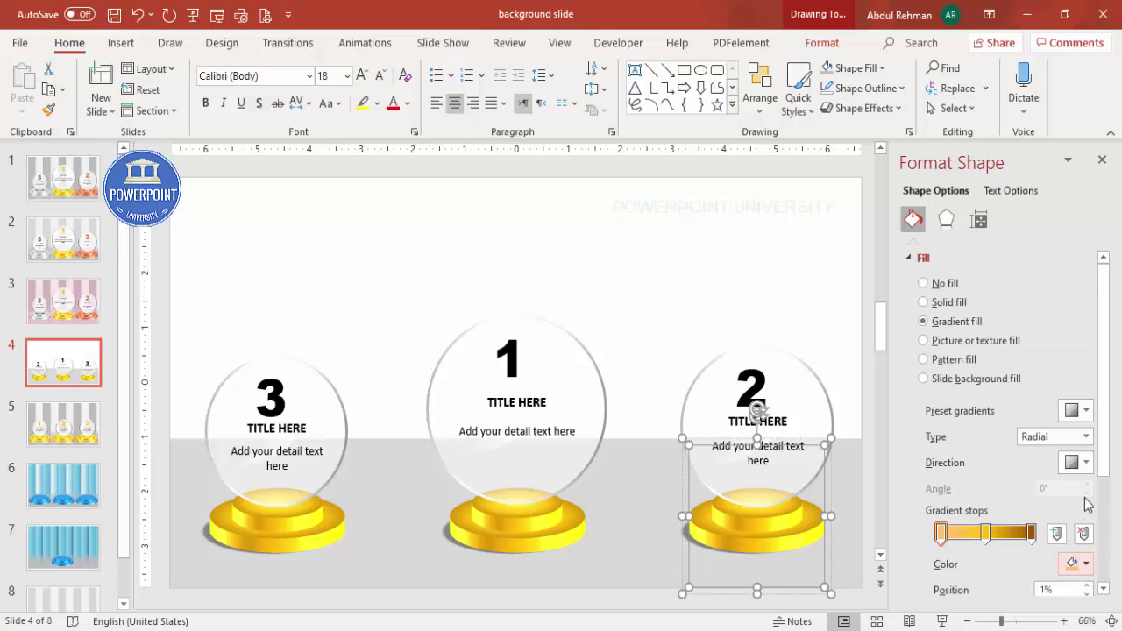
pyautogui.click(986, 533)
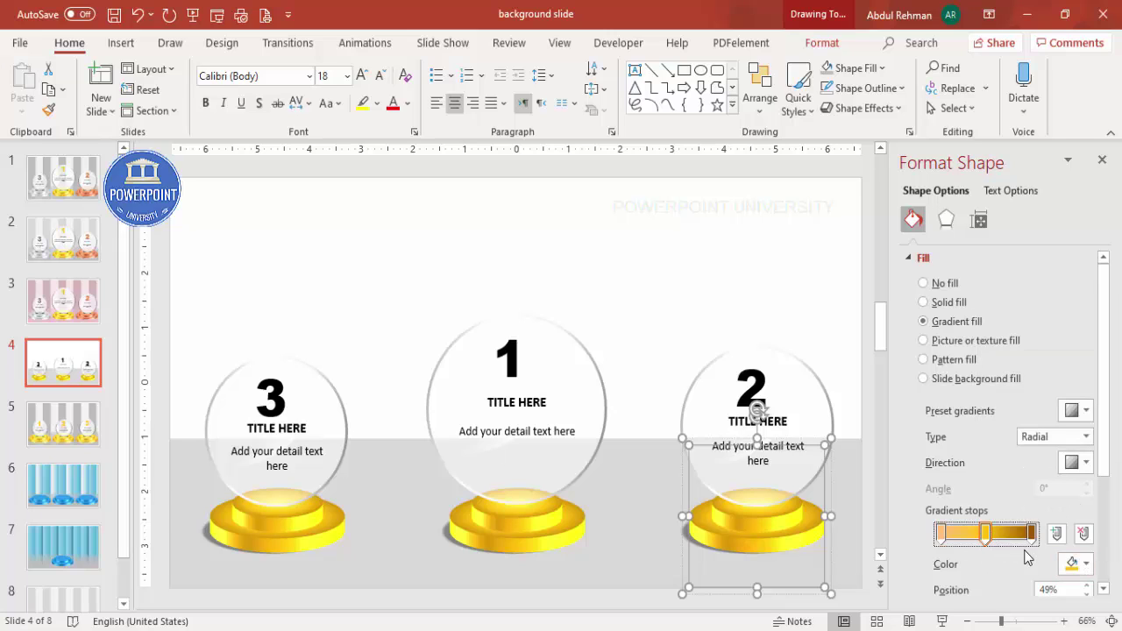
pyautogui.click(1077, 563)
pyautogui.click(1085, 497)
pyautogui.click(1036, 532)
pyautogui.click(1077, 564)
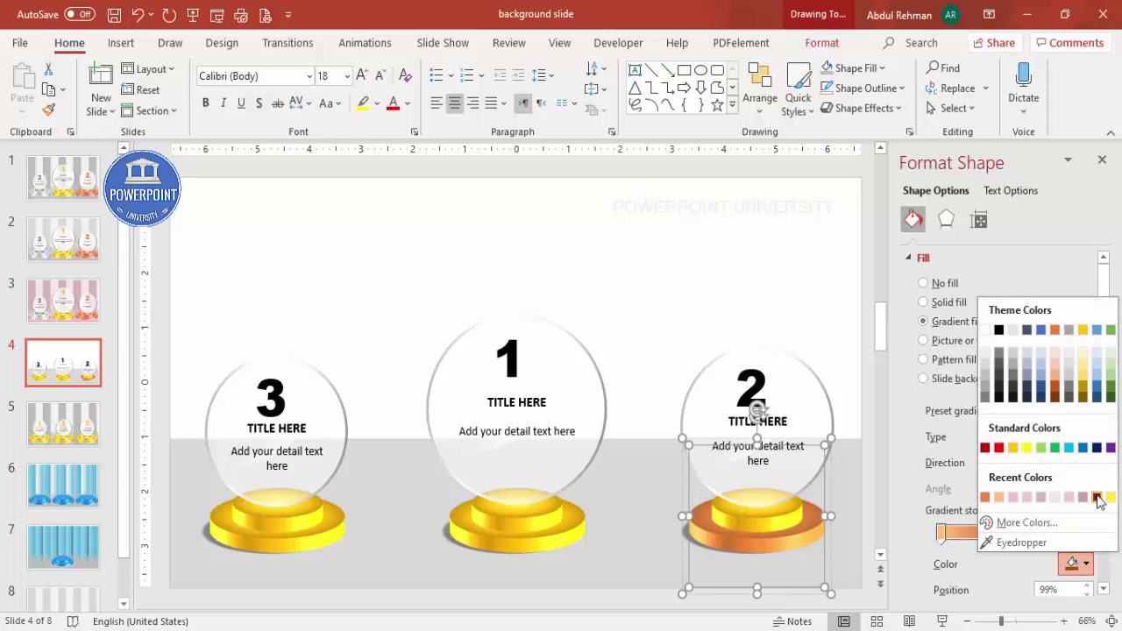
pyautogui.click(1098, 498)
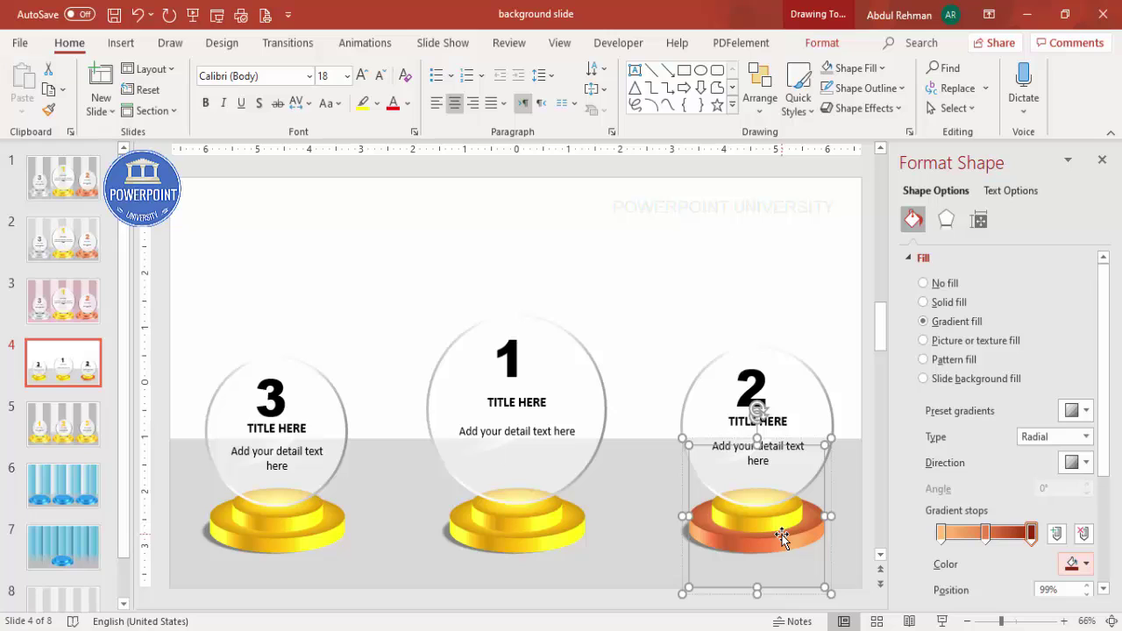
# - Copy the base formatting to the inner tier with Format Painter and set its stops to orange, orange and dark red
pyautogui.click(48, 108)
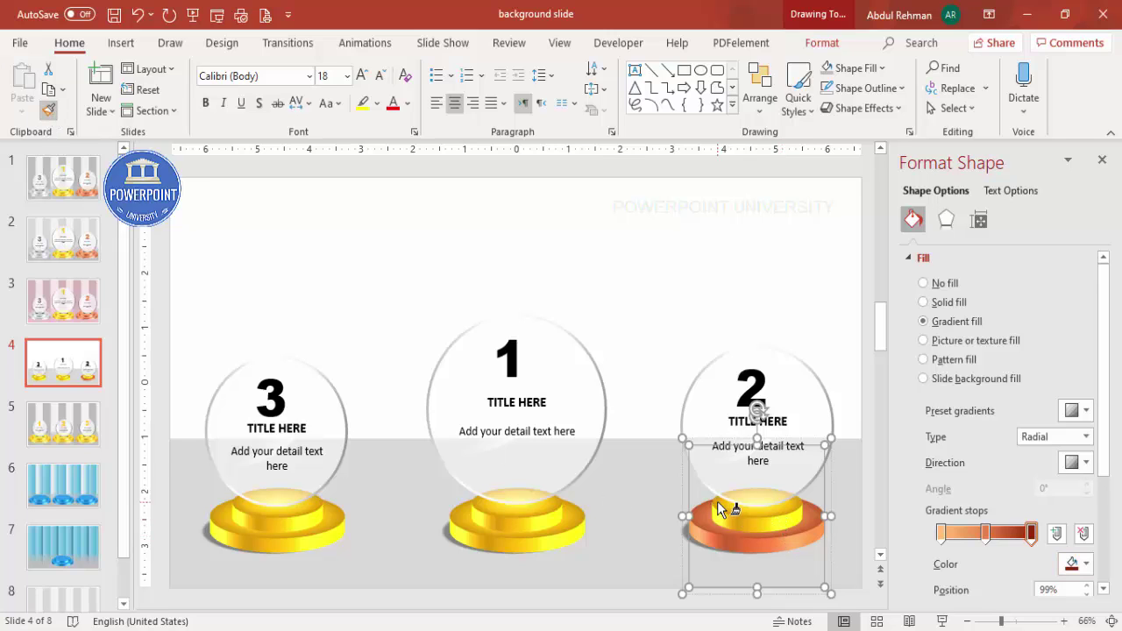
pyautogui.click(772, 517)
pyautogui.click(941, 532)
pyautogui.click(1085, 564)
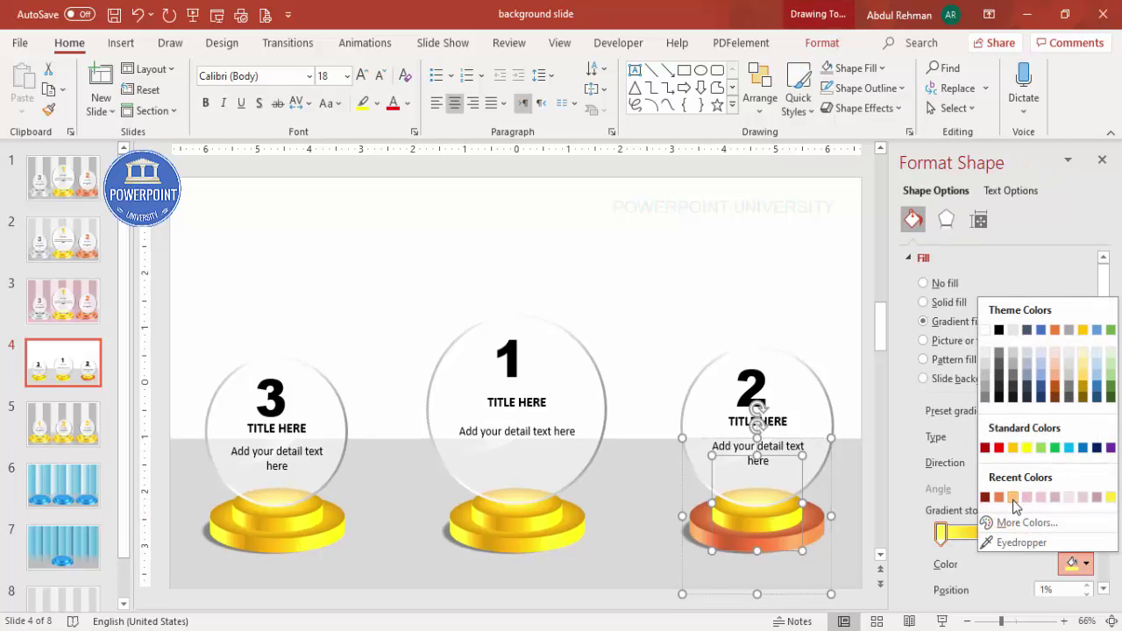
pyautogui.click(1012, 497)
pyautogui.click(995, 532)
pyautogui.click(1085, 563)
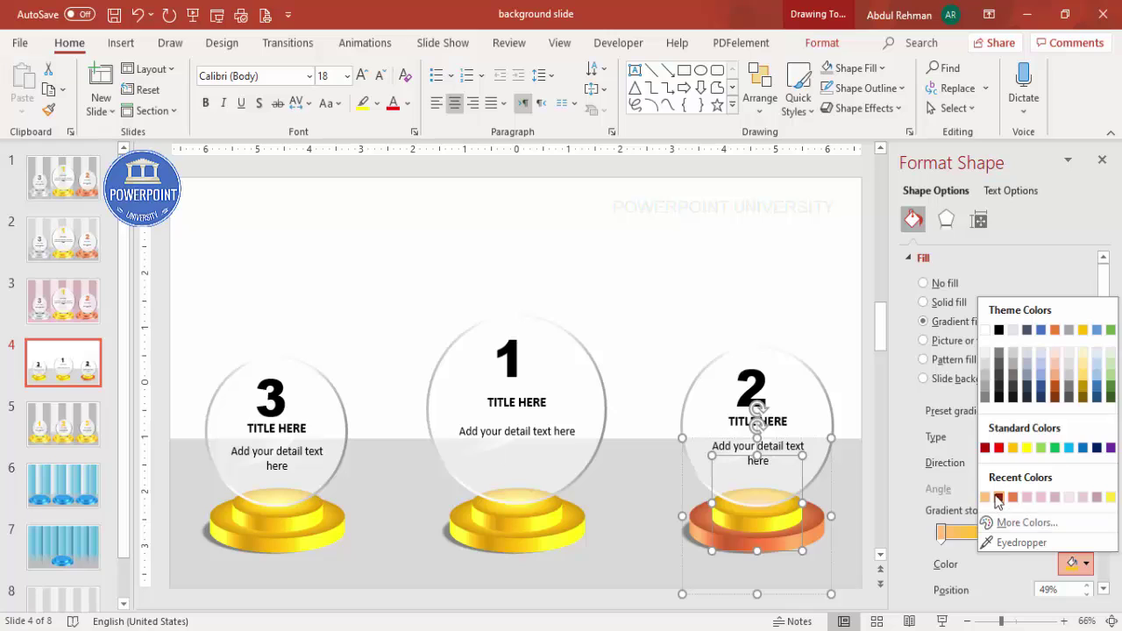
pyautogui.click(997, 497)
pyautogui.click(1032, 532)
pyautogui.click(1085, 564)
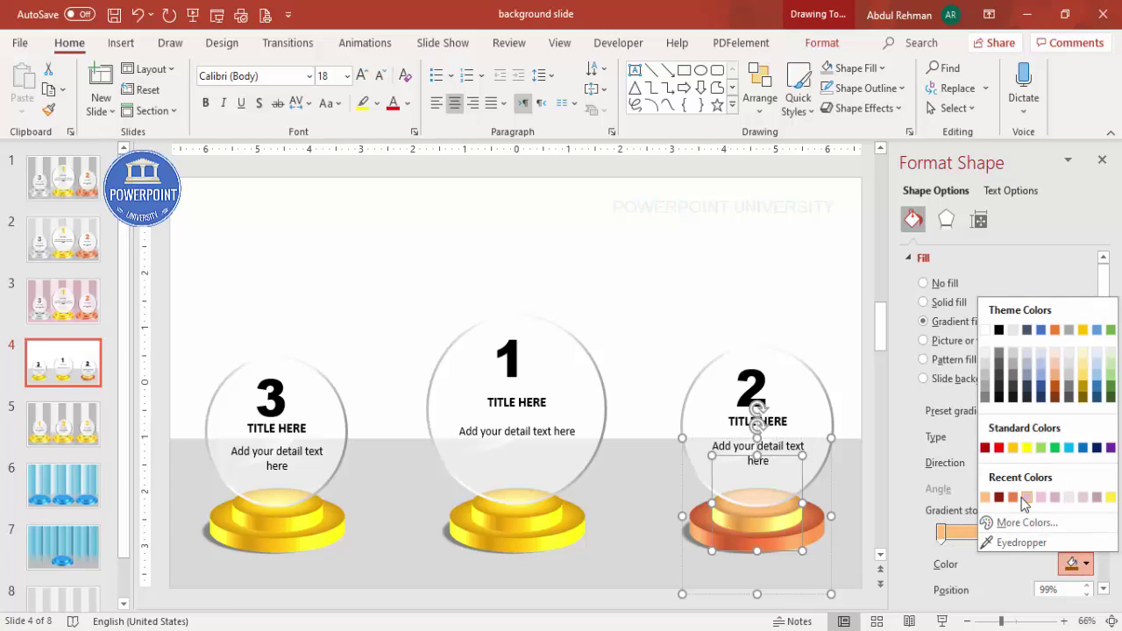
pyautogui.click(999, 497)
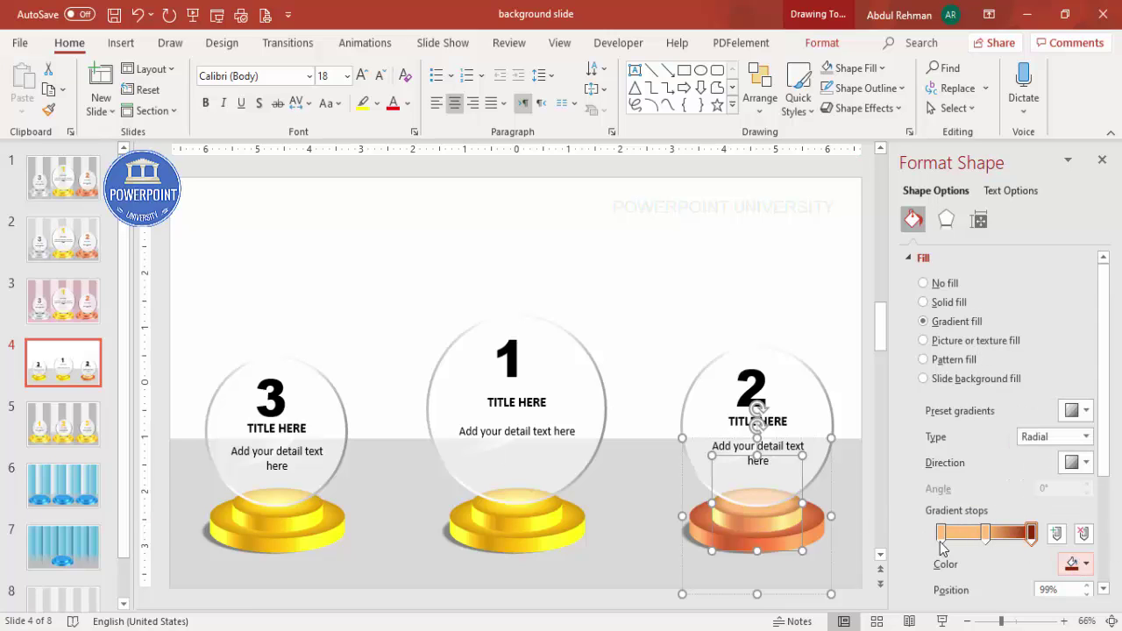
pyautogui.click(986, 532)
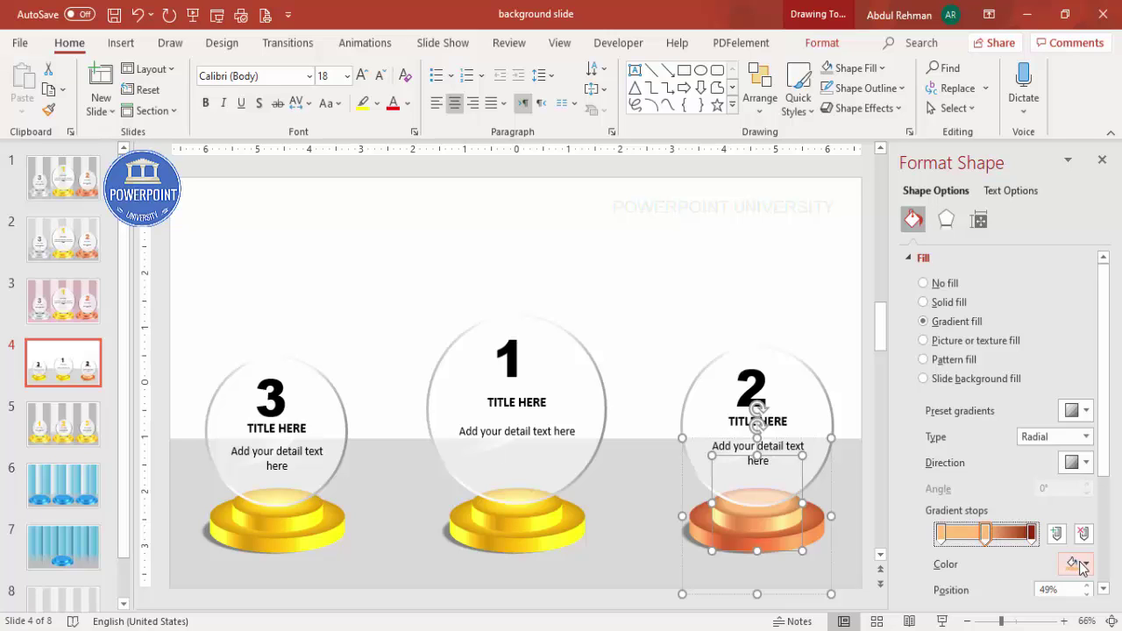
pyautogui.click(1085, 564)
pyautogui.click(1012, 497)
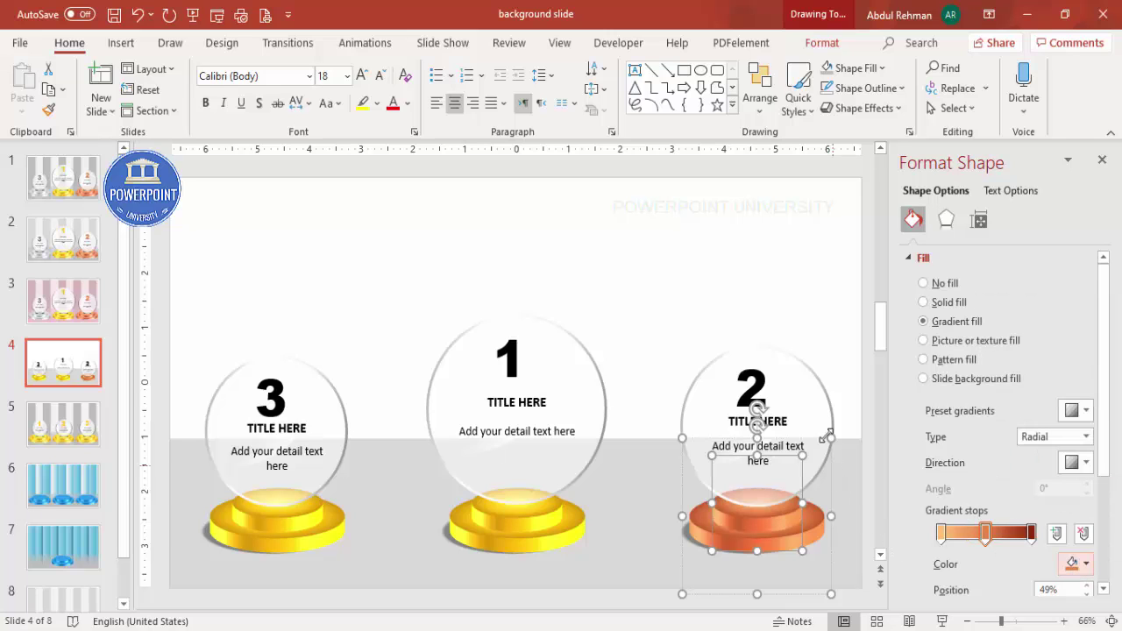
pyautogui.click(704, 386)
# - Give the left podium's outer base a silver gradient of two light greys and a dark grey
pyautogui.click(303, 538)
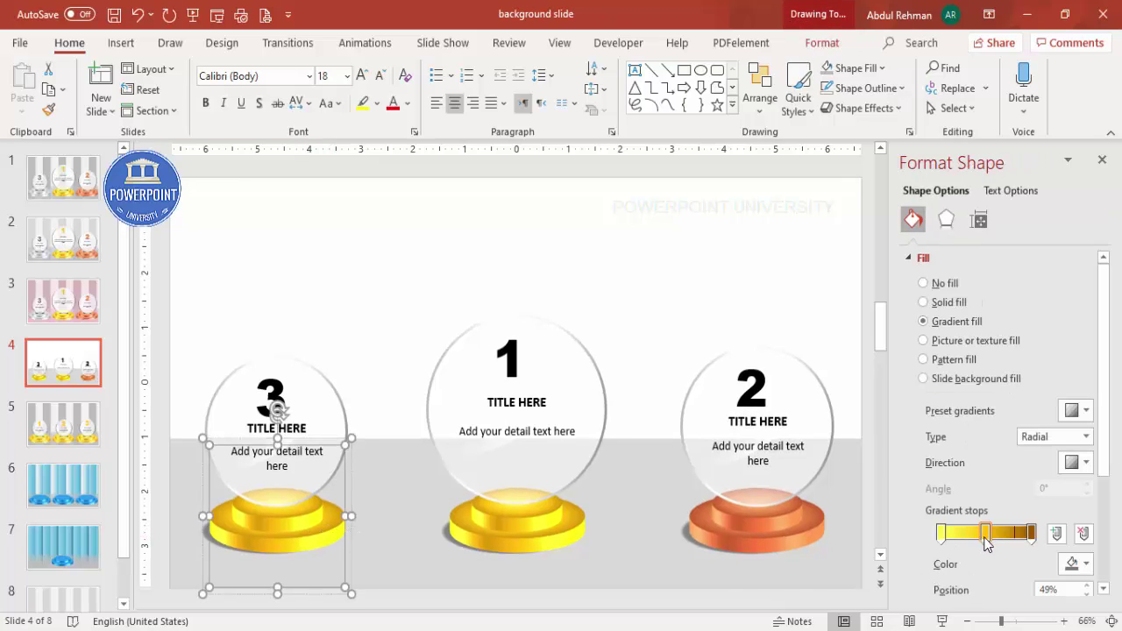
pyautogui.click(941, 532)
pyautogui.click(1076, 564)
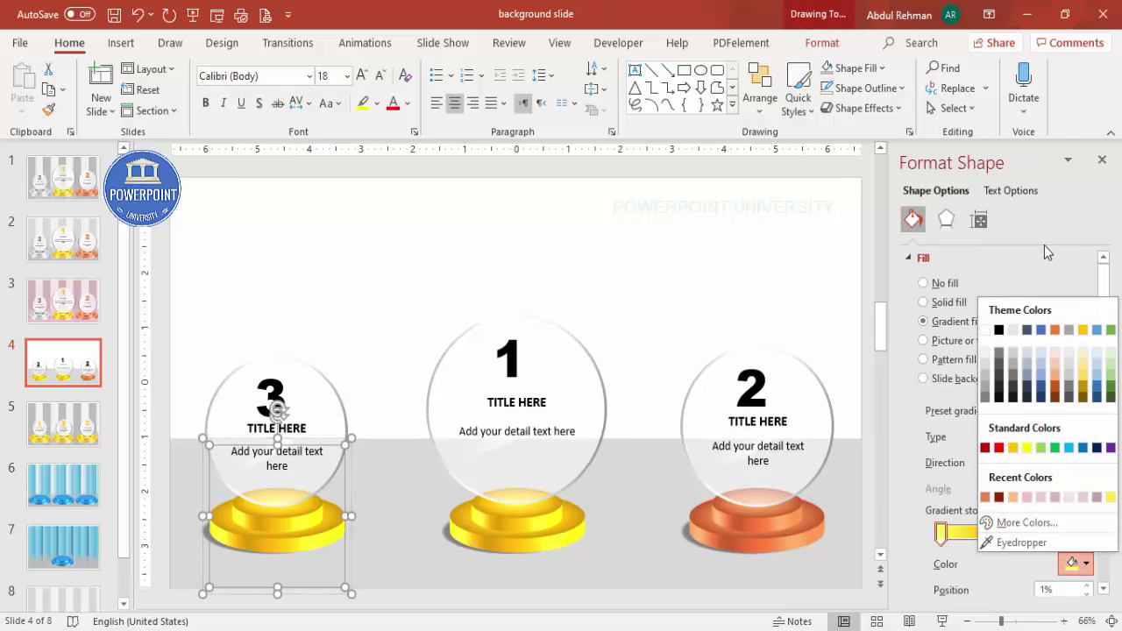
pyautogui.click(986, 354)
pyautogui.click(986, 532)
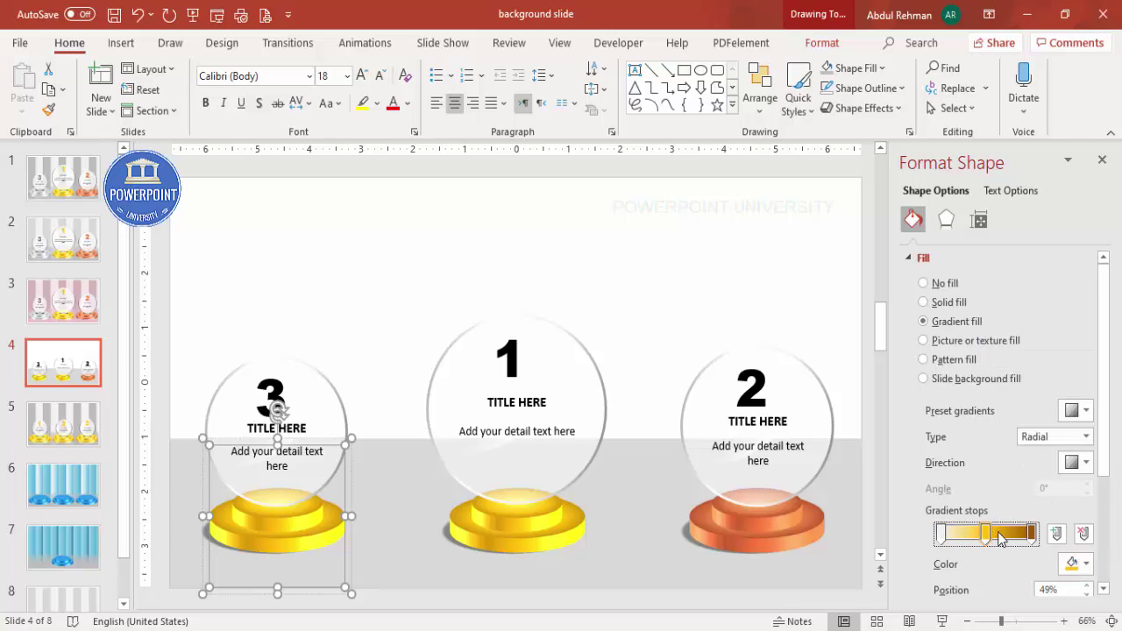
pyautogui.click(1076, 564)
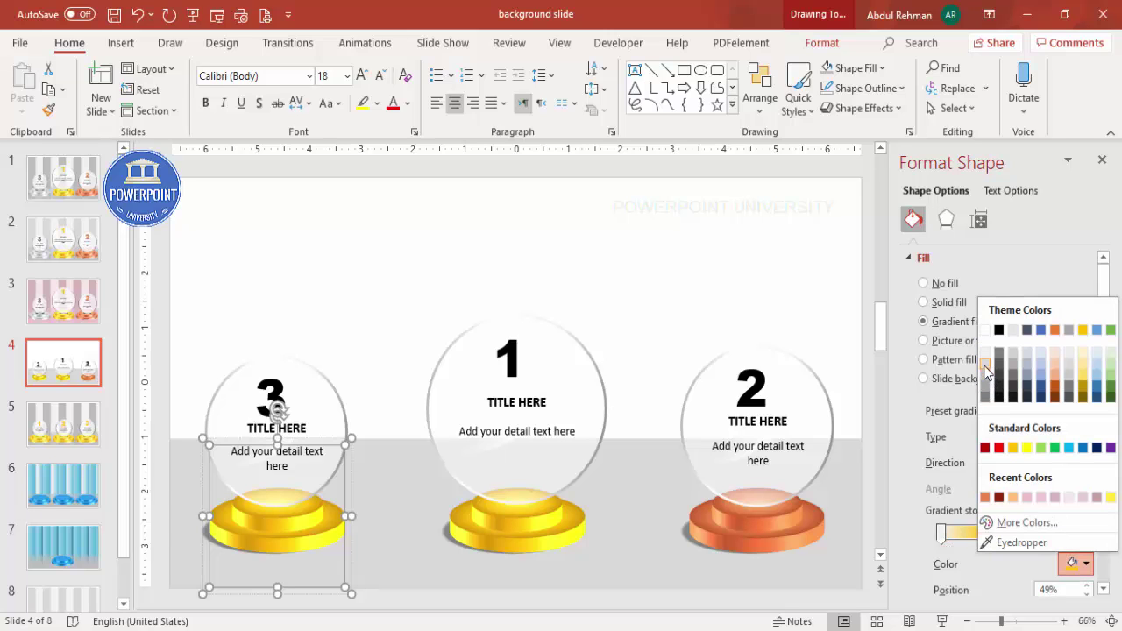
pyautogui.click(986, 368)
pyautogui.click(1032, 532)
pyautogui.click(1076, 564)
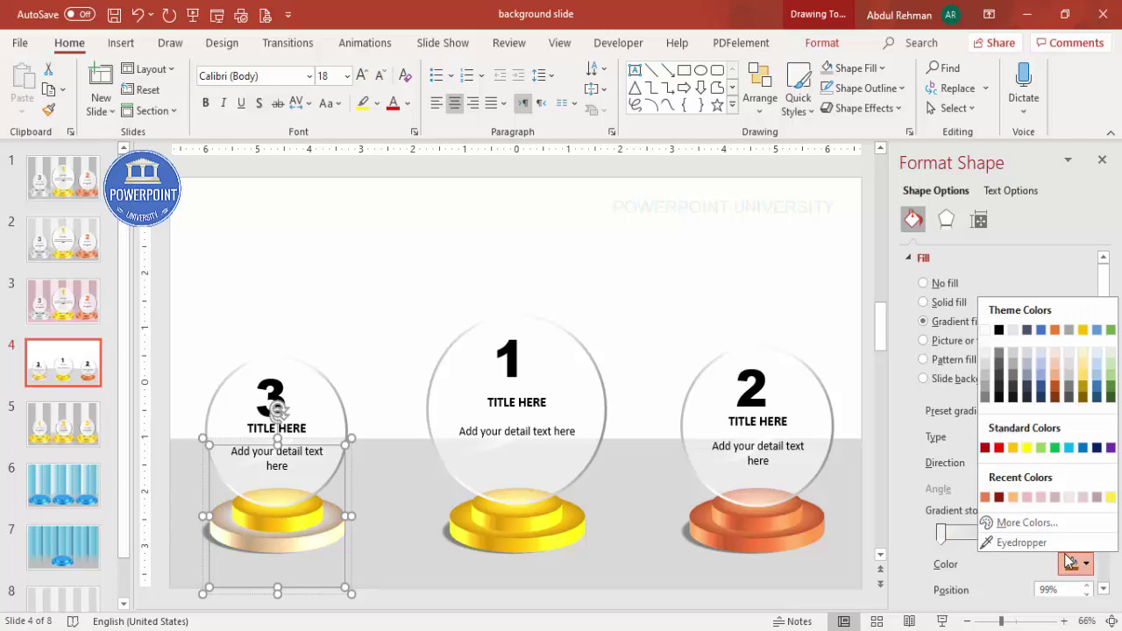
pyautogui.click(995, 396)
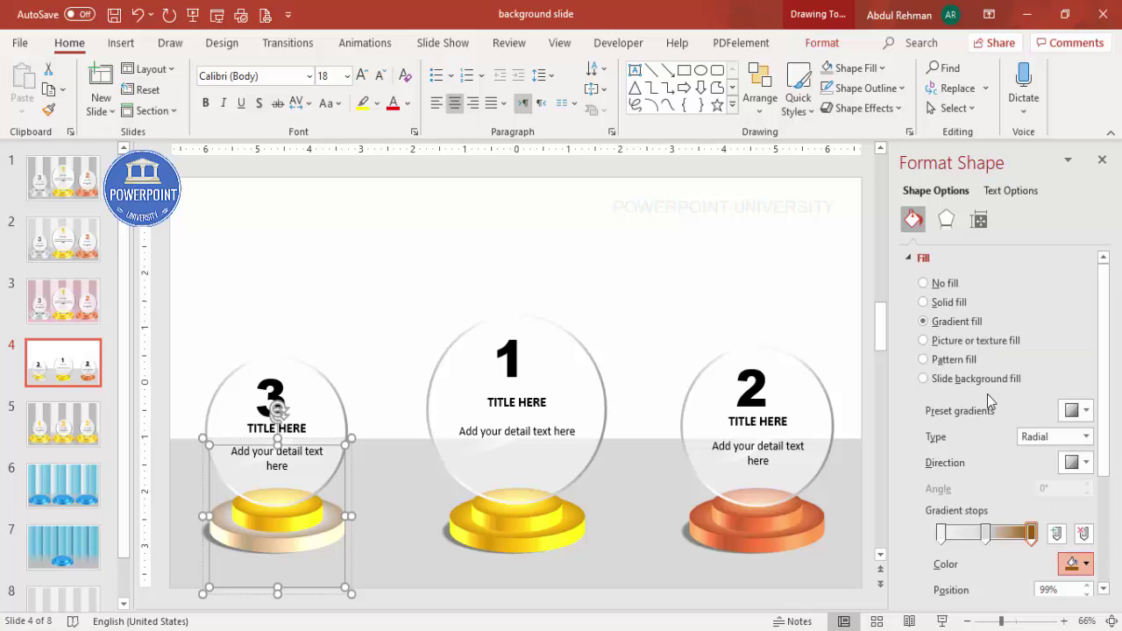
# - Recolour the left podium's inner tier gradient stops to light tones and light grey
pyautogui.click(309, 517)
pyautogui.click(941, 532)
pyautogui.click(1076, 564)
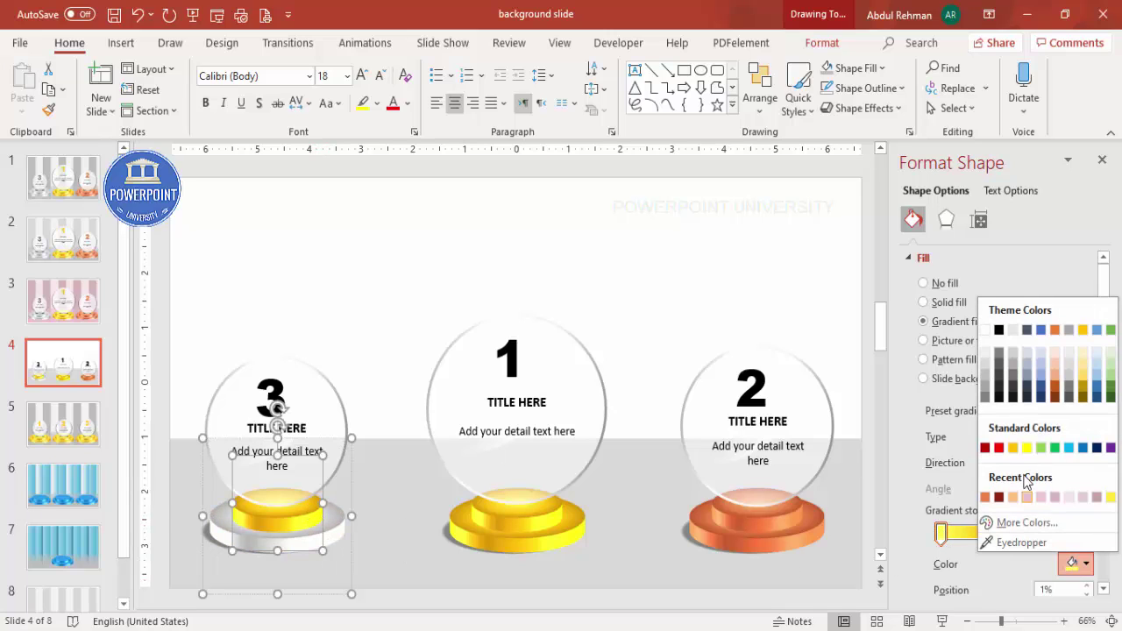
pyautogui.click(985, 362)
pyautogui.click(984, 532)
pyautogui.click(1077, 563)
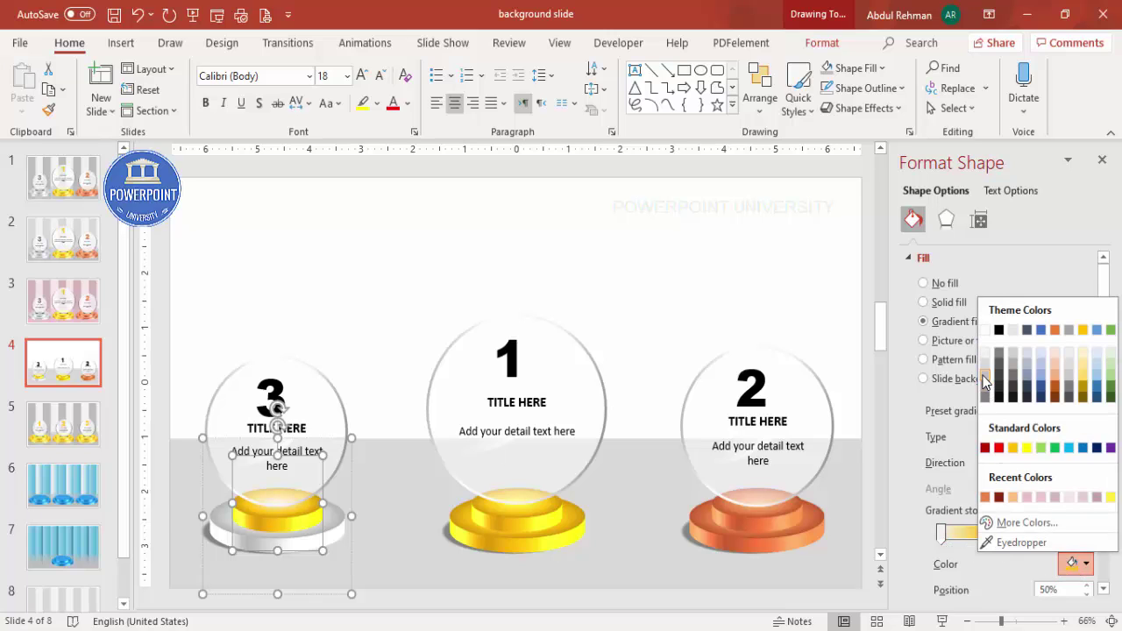
pyautogui.click(984, 377)
pyautogui.click(1076, 564)
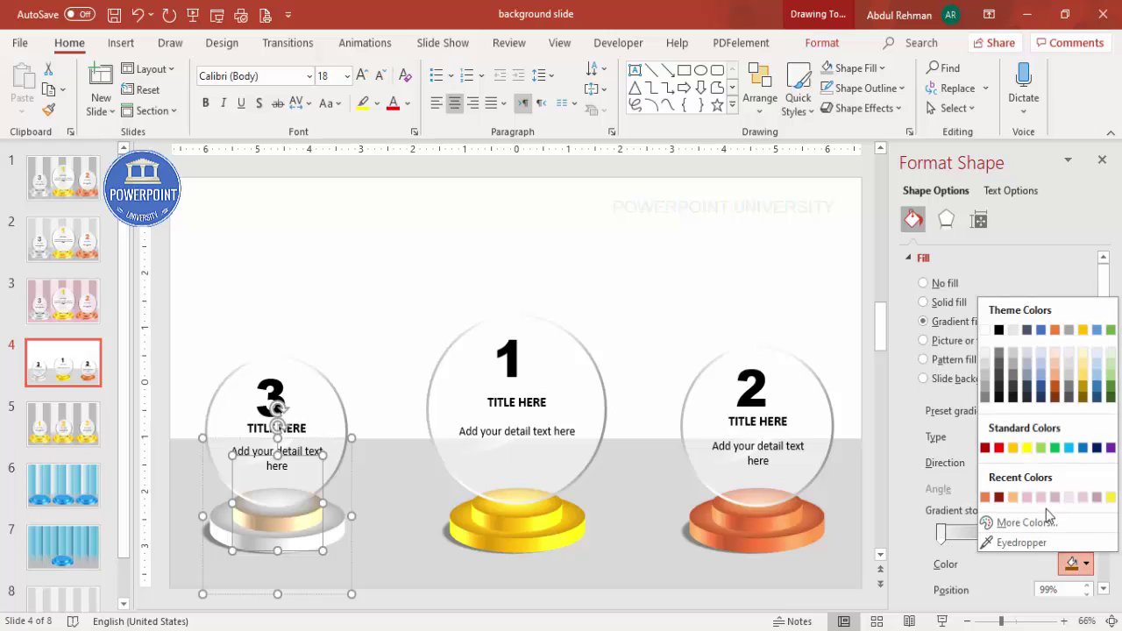
pyautogui.click(985, 388)
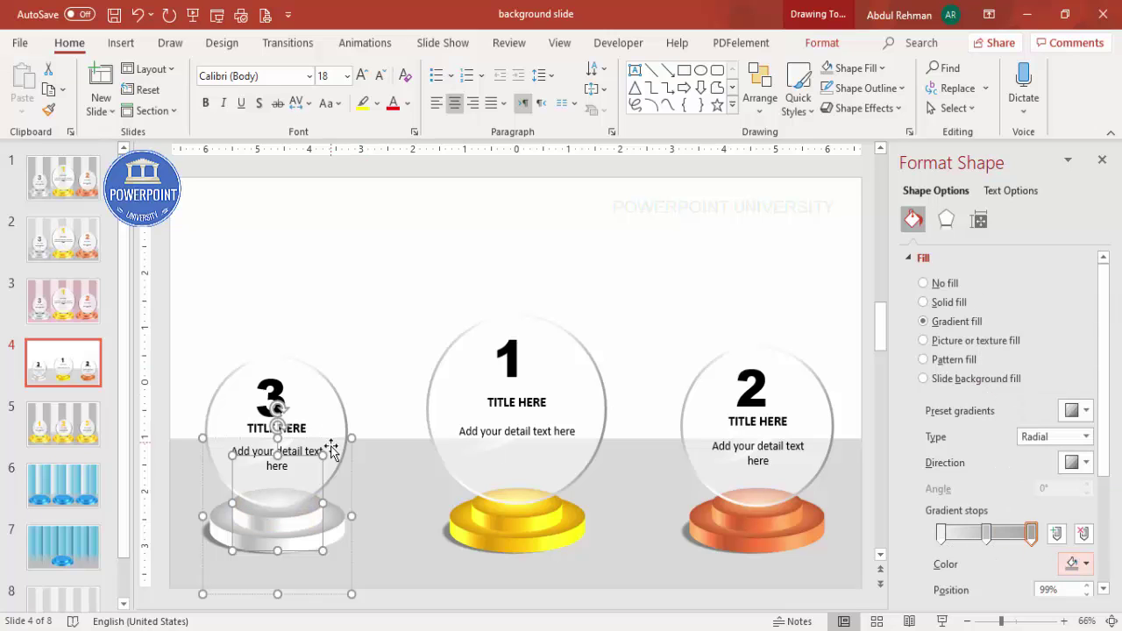
pyautogui.click(385, 267)
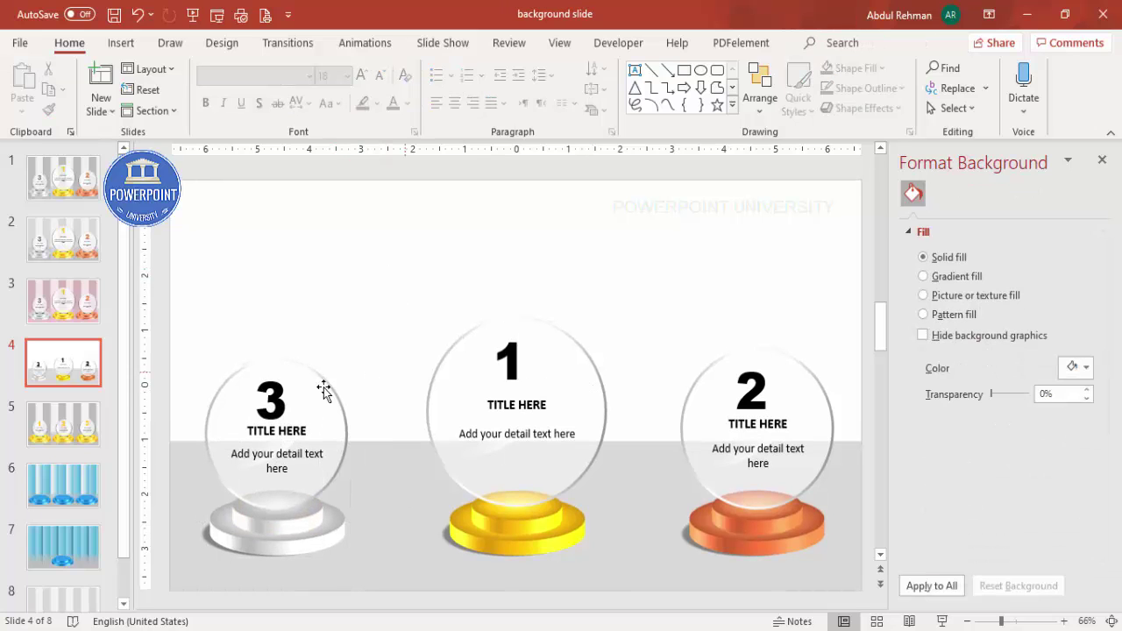
# - Colour the number 1 gold and the number 2 dark red
pyautogui.click(516, 354)
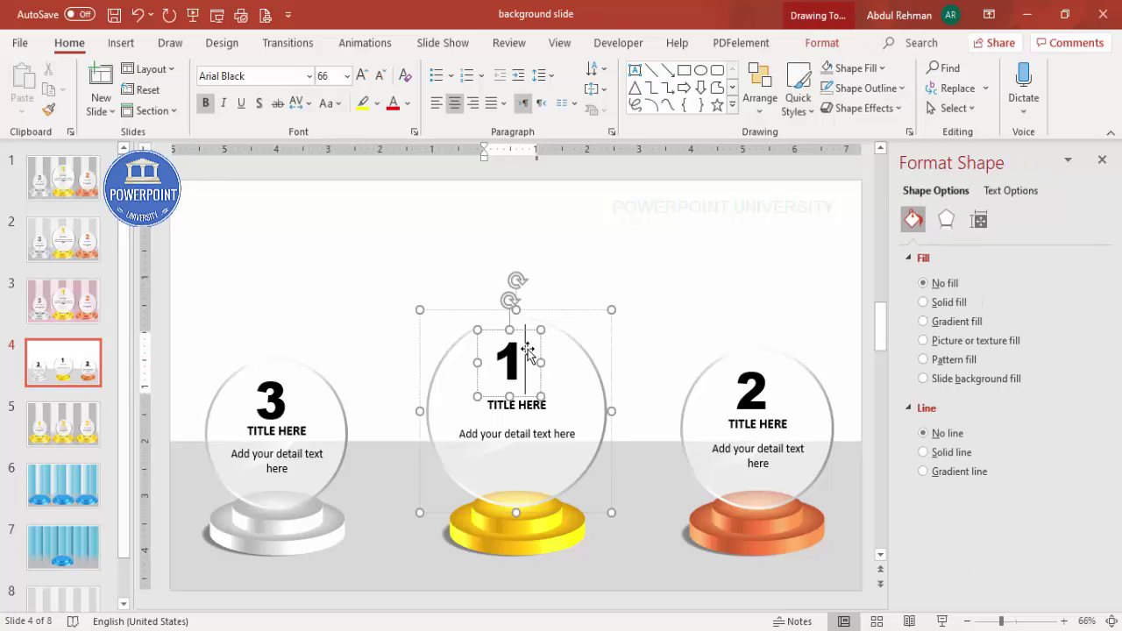
pyautogui.click(407, 103)
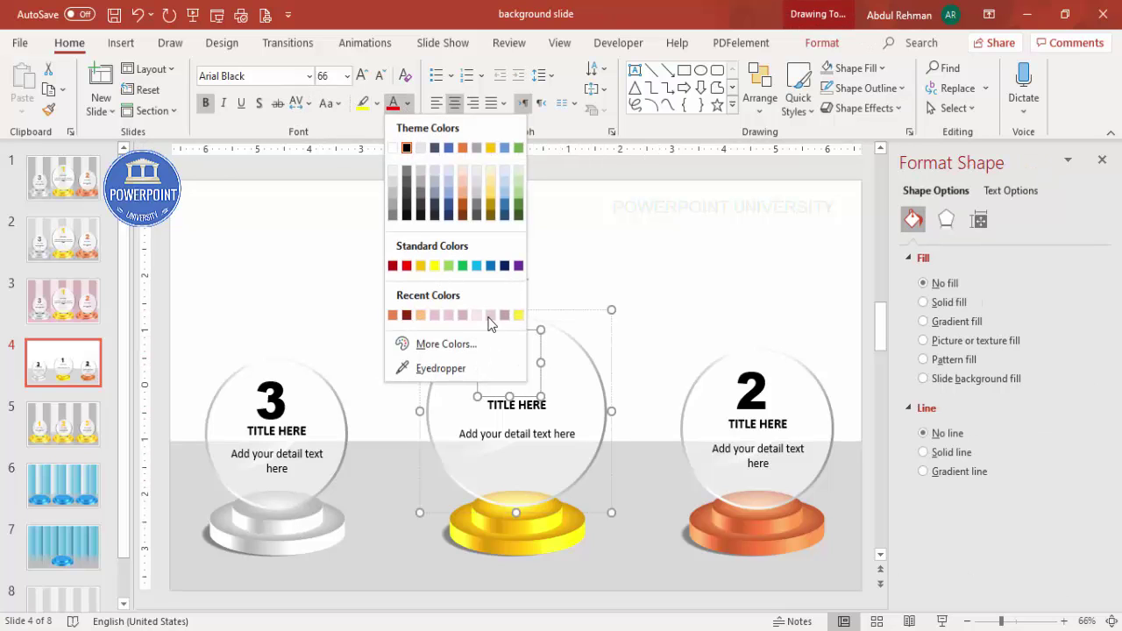
pyautogui.click(420, 266)
pyautogui.click(746, 408)
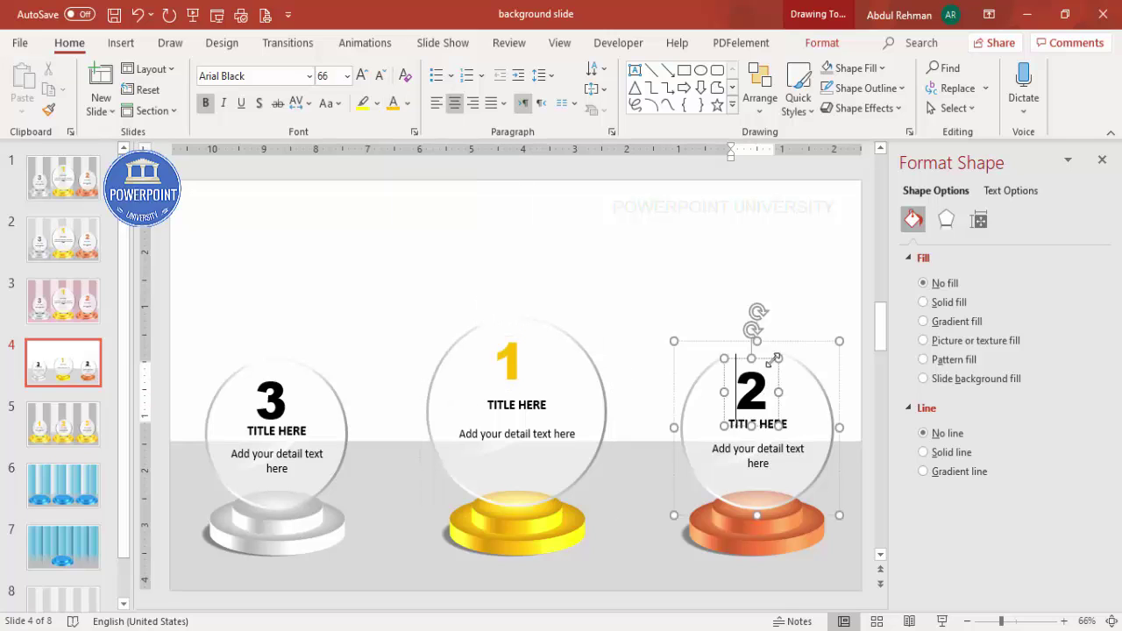
pyautogui.click(408, 103)
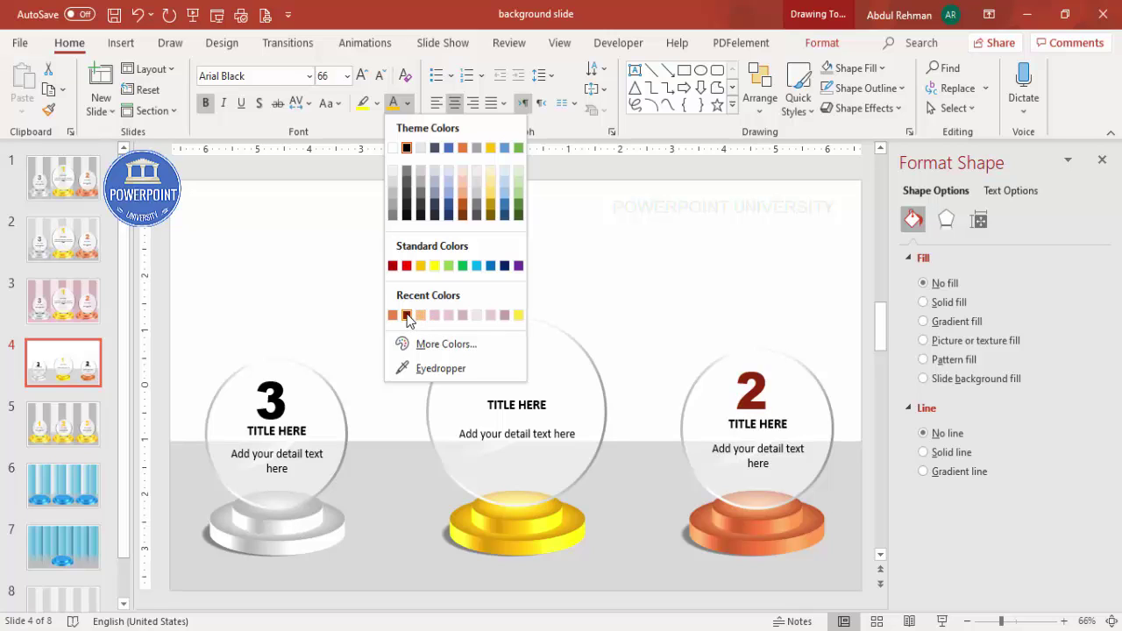
pyautogui.click(407, 315)
# - Centre the number 3 in its sphere and colour it grey
pyautogui.click(287, 392)
pyautogui.moveTo(283, 372); pyautogui.dragTo(288, 365)
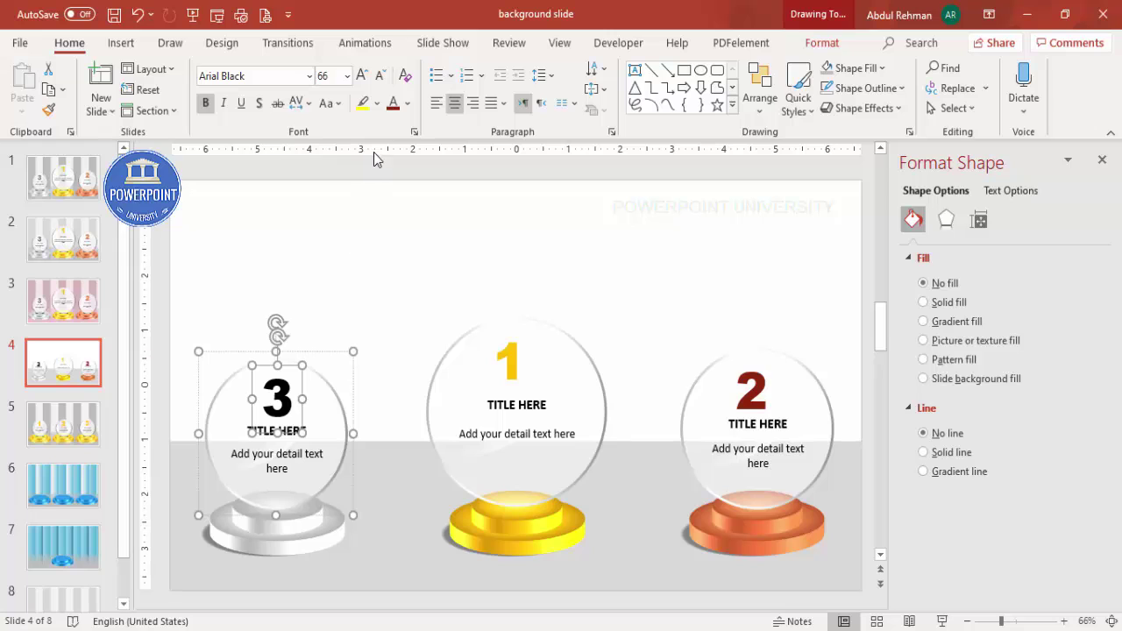
pyautogui.click(406, 103)
pyautogui.click(392, 215)
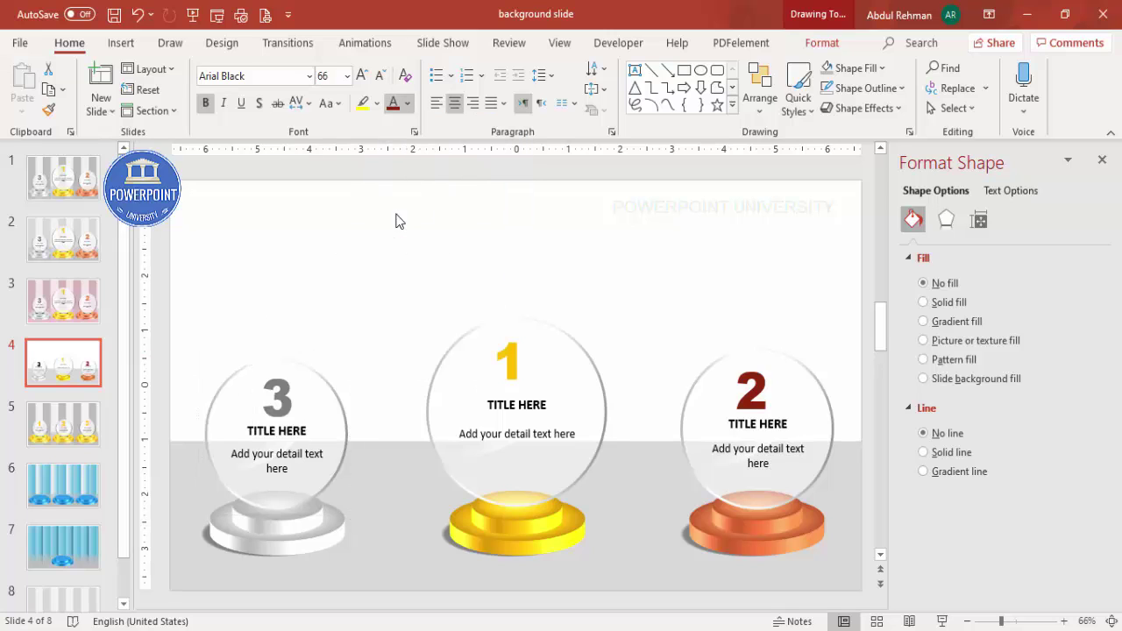
pyautogui.click(589, 272)
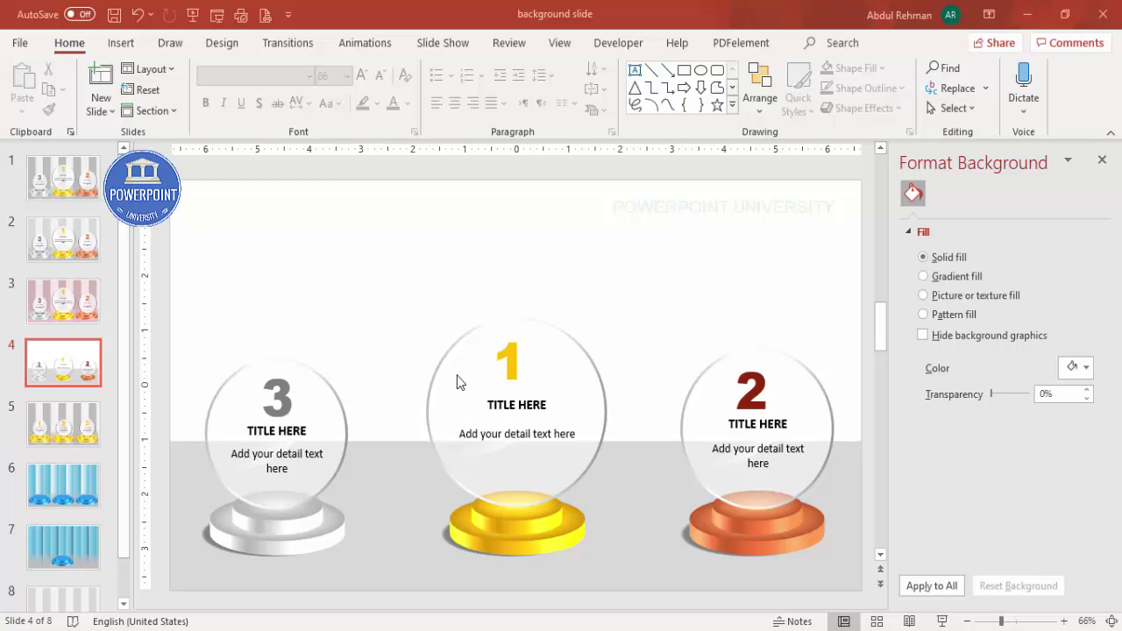
# - Draw a tall rectangle strip at the slide's top-left with no outline and medium grey fill
pyautogui.click(121, 43)
pyautogui.click(264, 88)
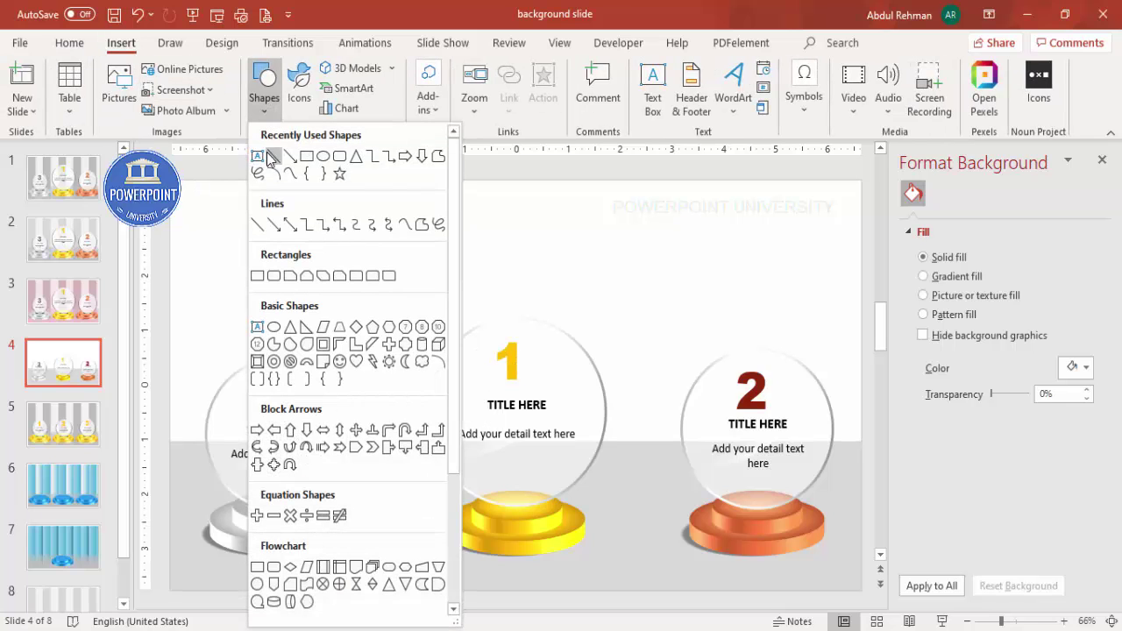
pyautogui.click(263, 272)
pyautogui.moveTo(184, 198); pyautogui.dragTo(255, 440)
pyautogui.click(465, 89)
pyautogui.click(450, 329)
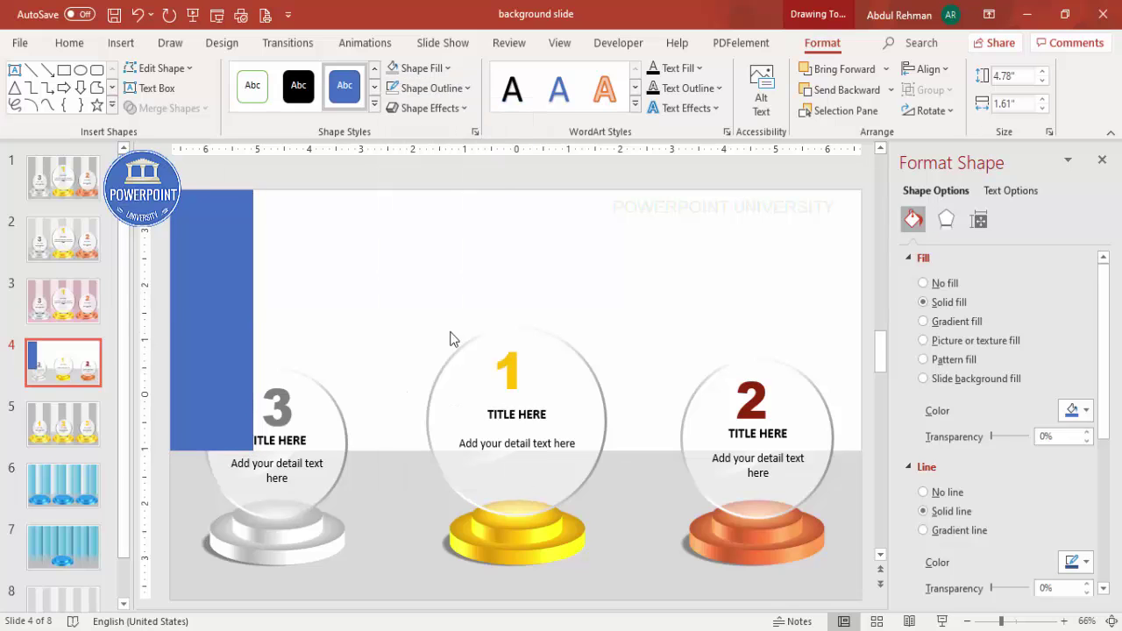
pyautogui.click(419, 68)
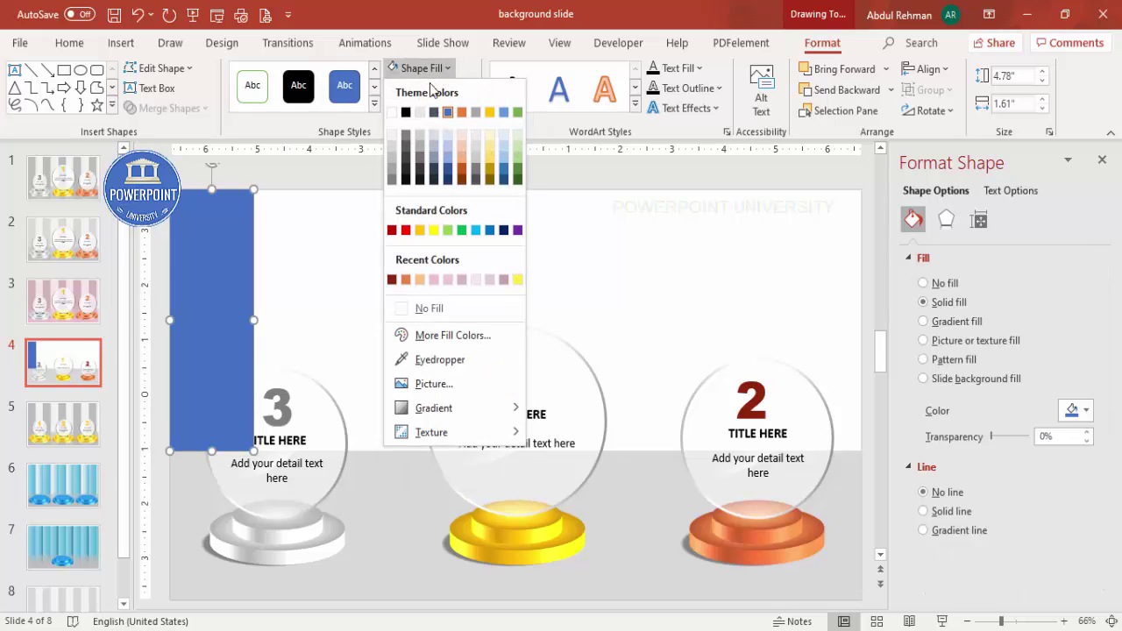
pyautogui.click(392, 160)
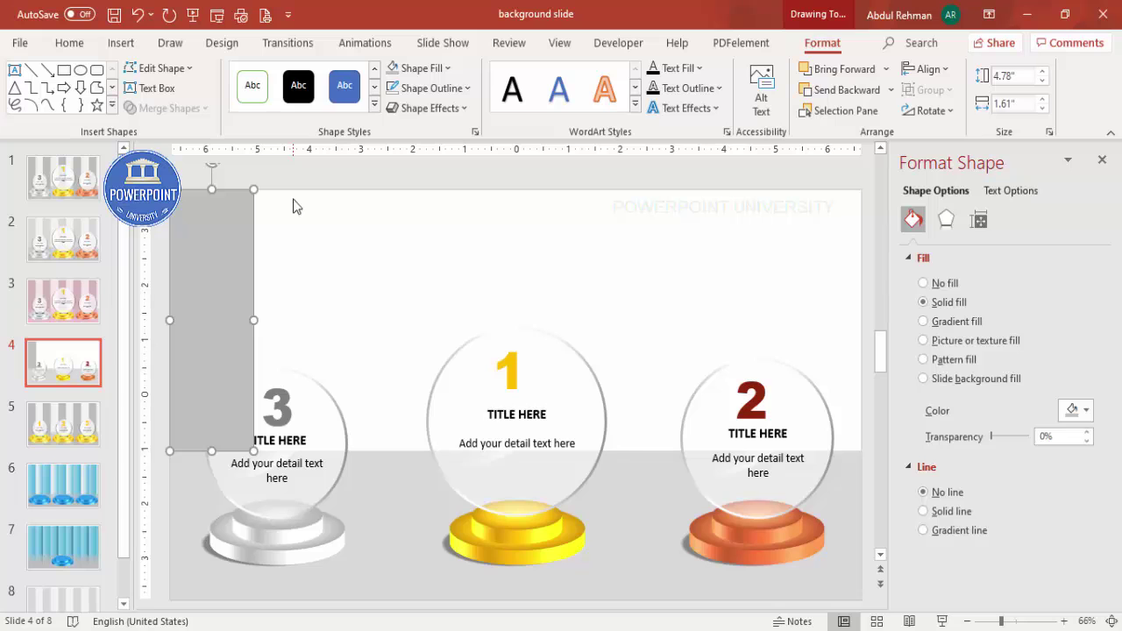
# - Duplicate the strip with a lighter grey fill beside it, then copy the pair rightward
pyautogui.moveTo(237, 220); pyautogui.dragTo(345, 235)
pyautogui.click(419, 68)
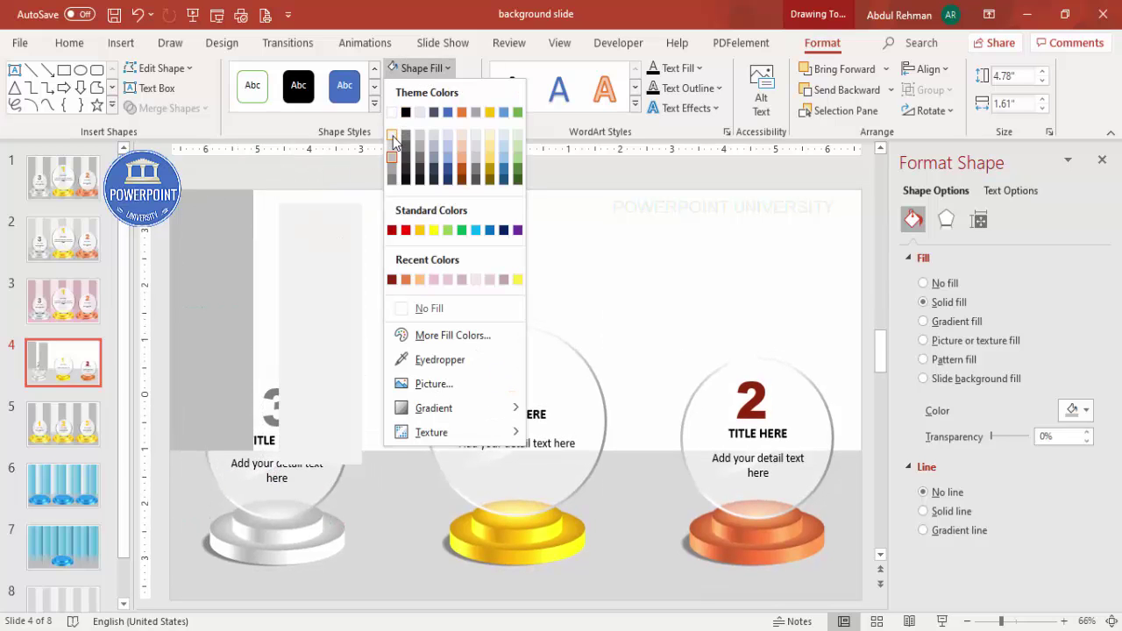
pyautogui.click(393, 136)
pyautogui.moveTo(303, 263); pyautogui.dragTo(276, 244)
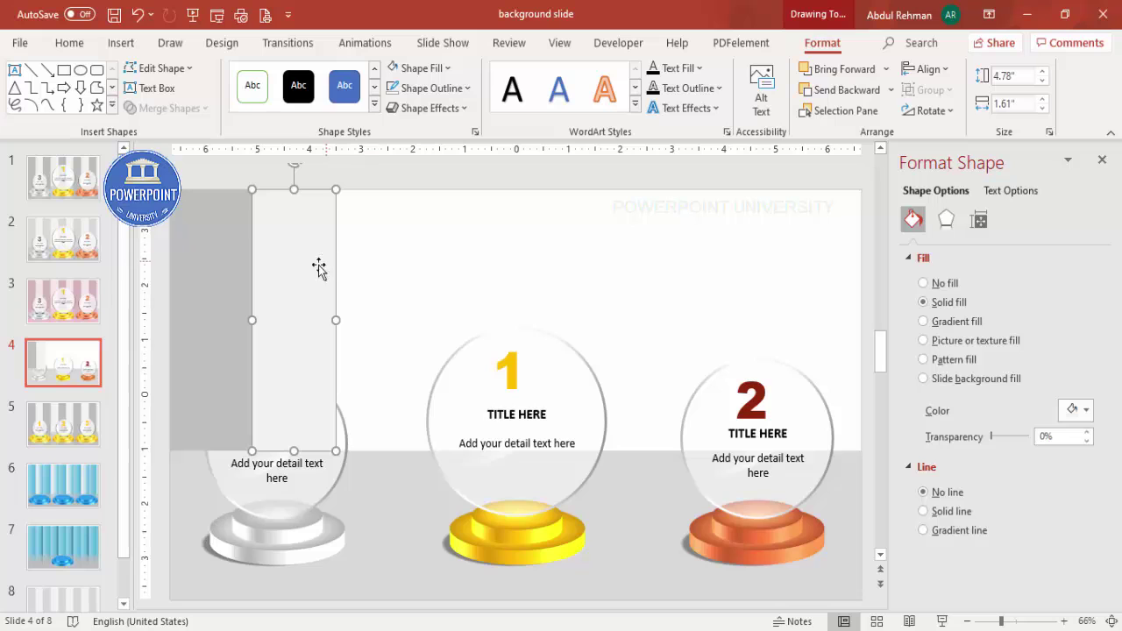
pyautogui.keyDown('shift'); pyautogui.click(221, 289); pyautogui.keyUp('shift')
pyautogui.moveTo(326, 293); pyautogui.dragTo(460, 262)
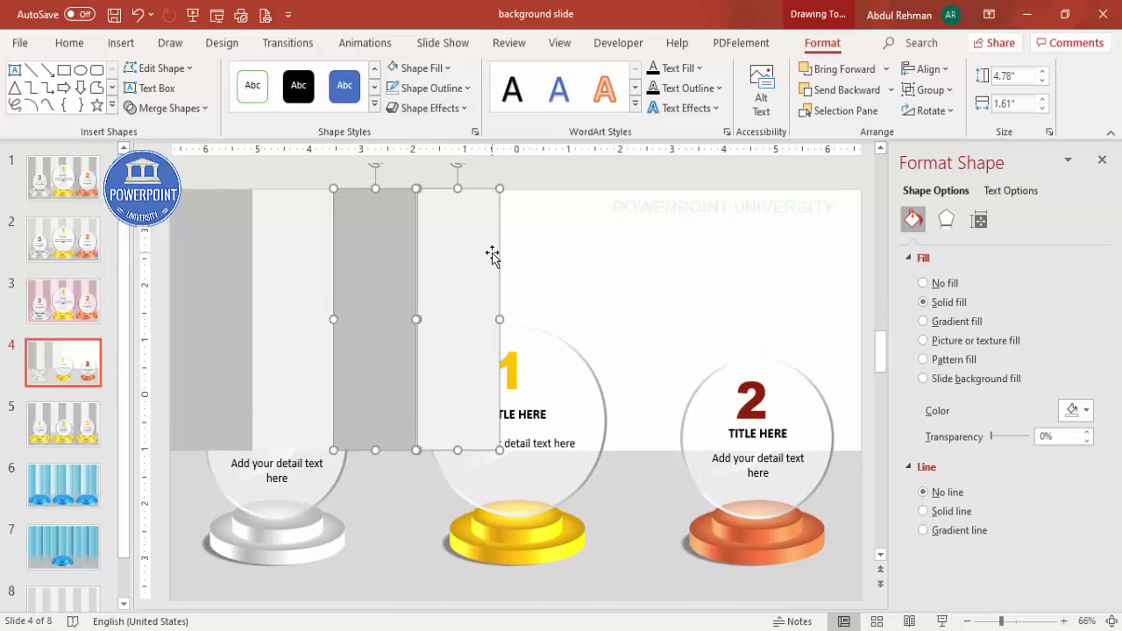
# - Repeat the strip pair twice with Ctrl+D and trim the last grey strip to the slide's right edge
pyautogui.hotkey('ctrl', 'd')
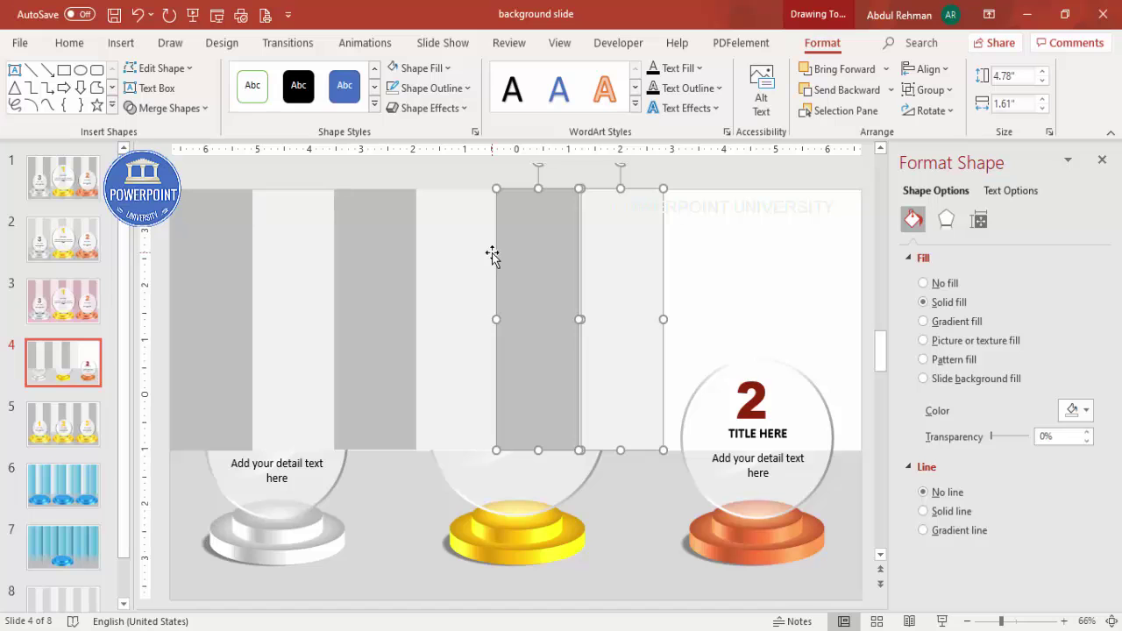
pyautogui.hotkey('ctrl', 'd')
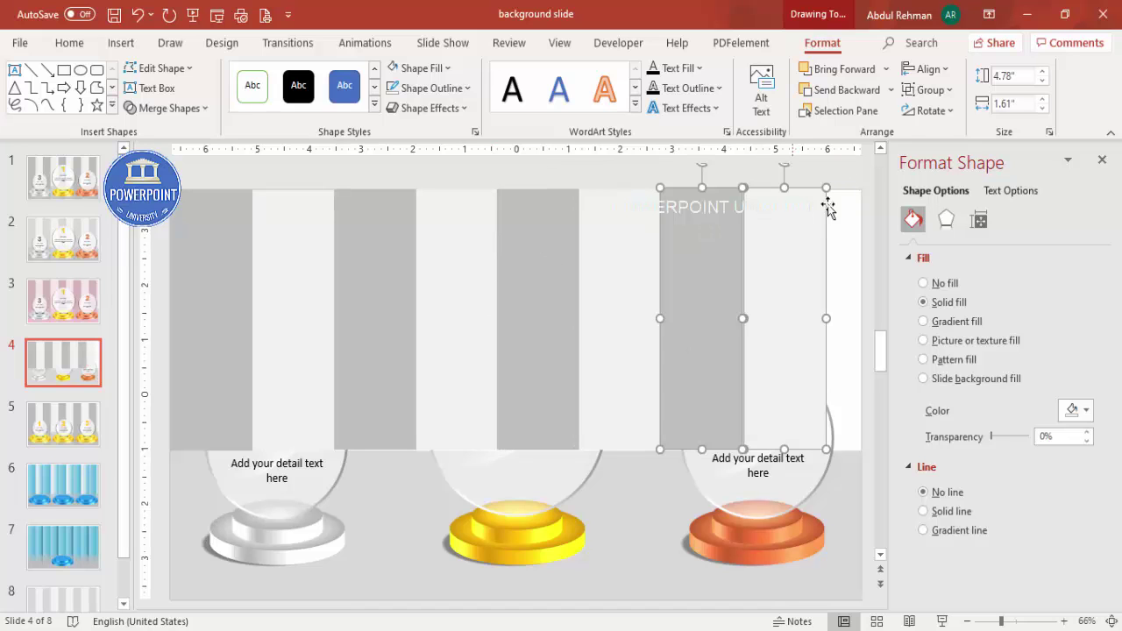
pyautogui.press('Escape')
pyautogui.click(709, 222)
pyautogui.moveTo(709, 226); pyautogui.dragTo(851, 236)
pyautogui.moveTo(822, 603); pyautogui.dragTo(865, 601)
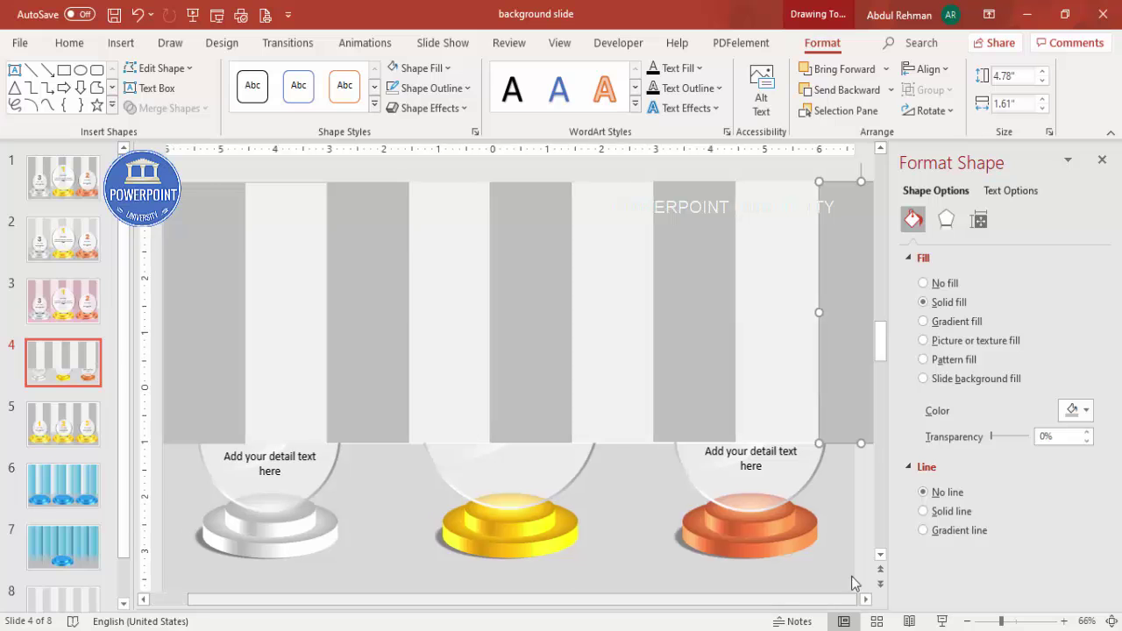
pyautogui.moveTo(864, 311); pyautogui.dragTo(819, 310)
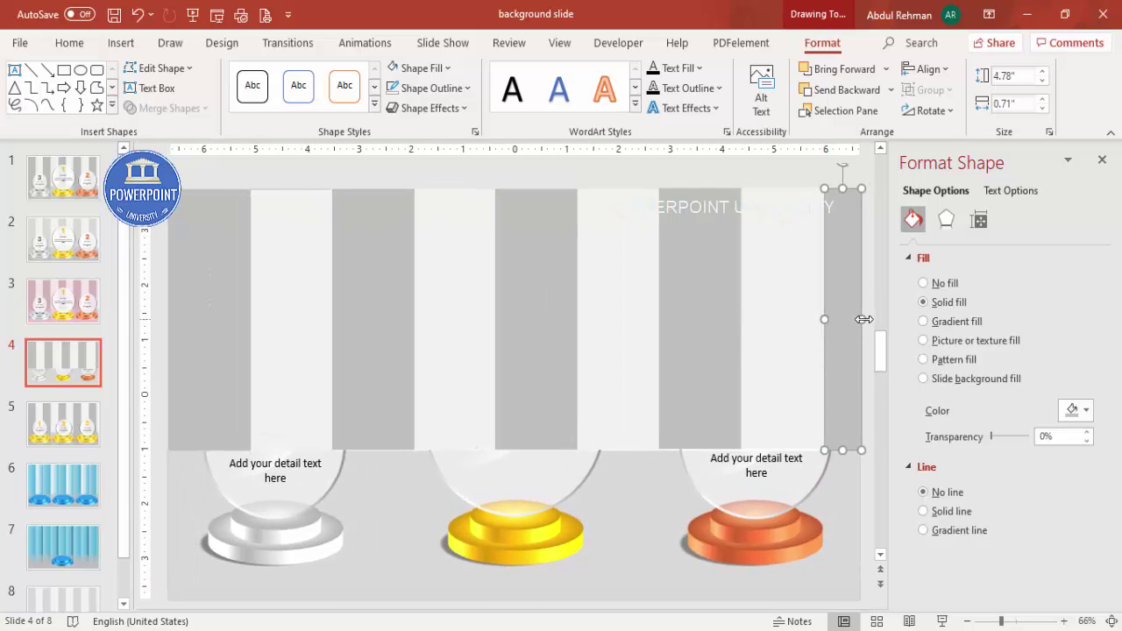
# - Align all the stripes along their bottom edges
pyautogui.keyDown('shift'); pyautogui.click(766, 263); pyautogui.keyUp('shift')
pyautogui.keyDown('shift'); pyautogui.click(691, 257); pyautogui.keyUp('shift')
pyautogui.keyDown('shift'); pyautogui.click(618, 250); pyautogui.keyUp('shift')
pyautogui.keyDown('shift'); pyautogui.click(561, 249); pyautogui.keyUp('shift')
pyautogui.keyDown('shift'); pyautogui.click(470, 250); pyautogui.keyUp('shift')
pyautogui.keyDown('shift'); pyautogui.click(380, 251); pyautogui.keyUp('shift')
pyautogui.keyDown('shift'); pyautogui.click(302, 251); pyautogui.keyUp('shift')
pyautogui.keyDown('shift'); pyautogui.click(214, 255); pyautogui.keyUp('shift')
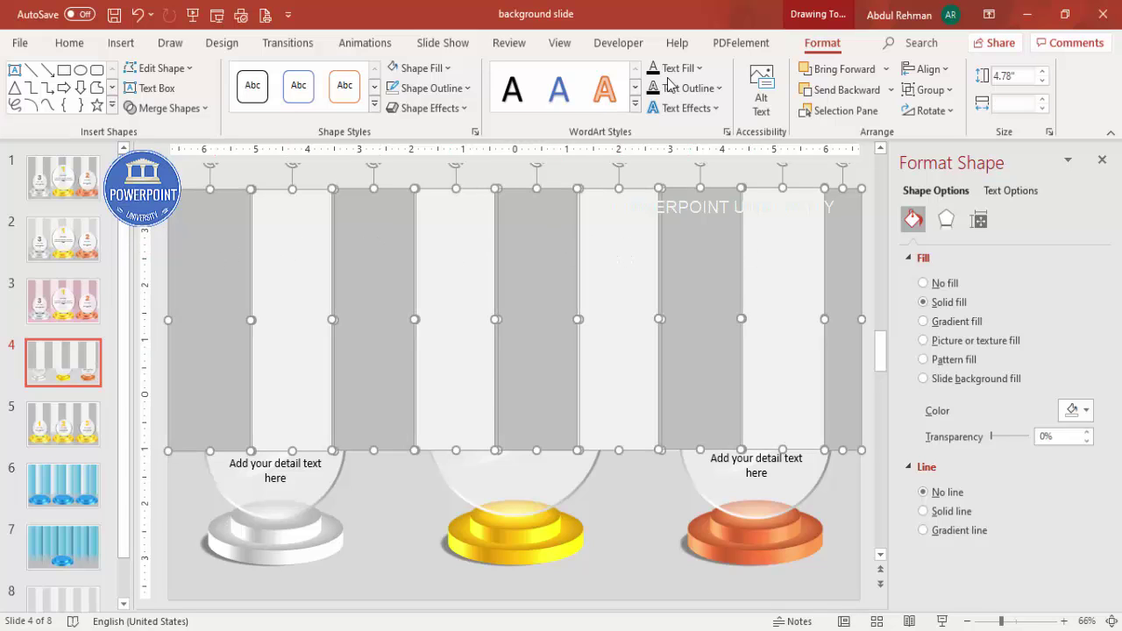
pyautogui.click(914, 74)
pyautogui.click(961, 218)
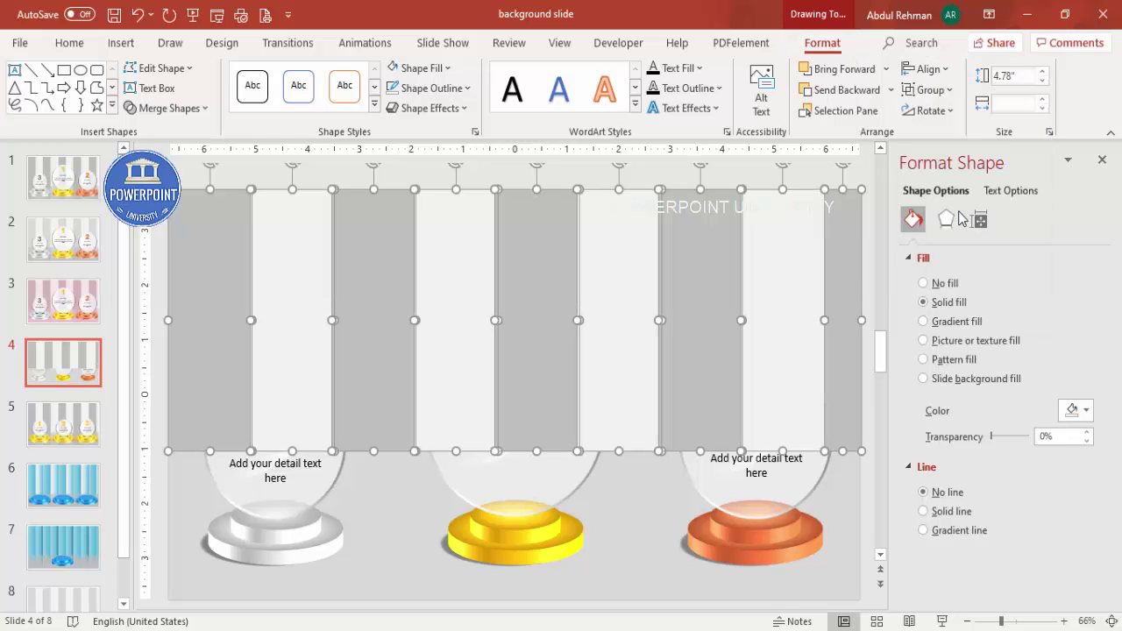
# - Reselect the stripes one by one, starting from the leftmost grey strip
pyautogui.click(647, 174)
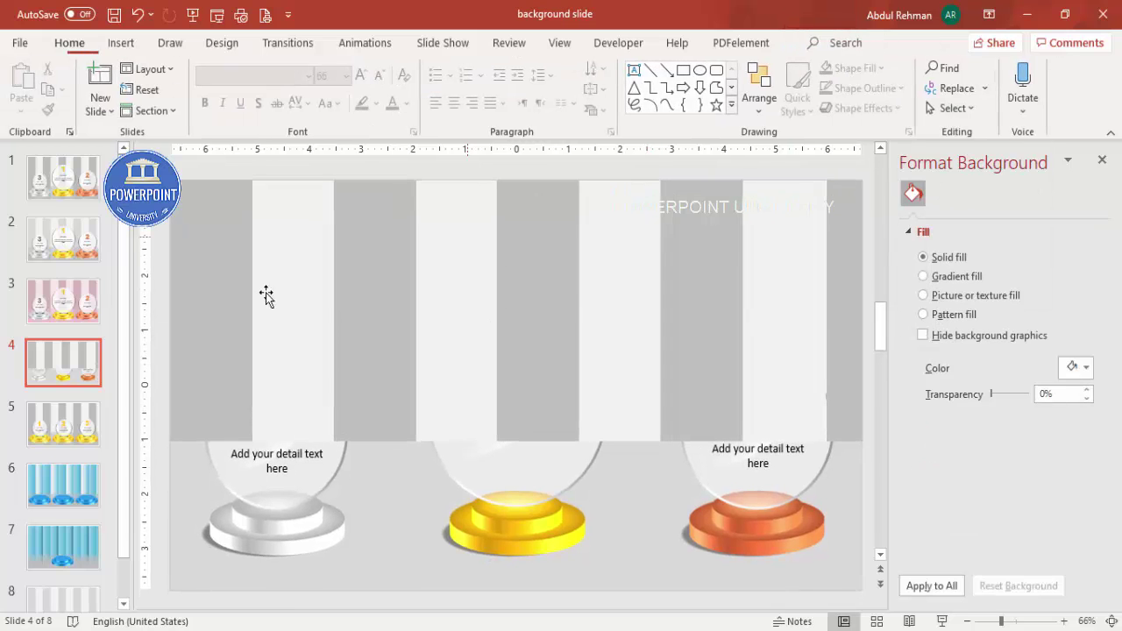
pyautogui.click(217, 295)
pyautogui.keyDown('shift'); pyautogui.click(303, 289); pyautogui.keyUp('shift')
pyautogui.keyDown('shift'); pyautogui.click(361, 288); pyautogui.keyUp('shift')
pyautogui.keyDown('shift'); pyautogui.click(453, 281); pyautogui.keyUp('shift')
pyautogui.keyDown('shift'); pyautogui.click(525, 279); pyautogui.keyUp('shift')
pyautogui.keyDown('shift'); pyautogui.click(641, 281); pyautogui.keyUp('shift')
pyautogui.keyDown('shift'); pyautogui.click(681, 279); pyautogui.keyUp('shift')
# - Finish selecting every stripe and give them an outer shadow preset
pyautogui.keyDown('shift'); pyautogui.click(780, 279); pyautogui.keyUp('shift')
pyautogui.keyDown('shift'); pyautogui.click(842, 272); pyautogui.keyUp('shift')
pyautogui.click(946, 219)
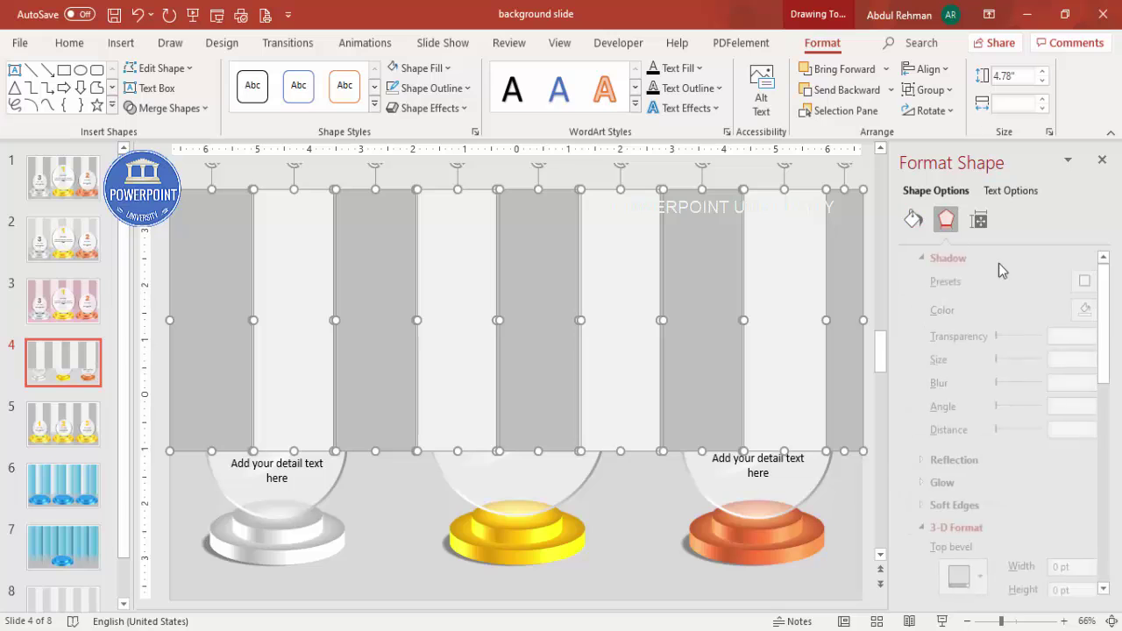
pyautogui.click(1088, 282)
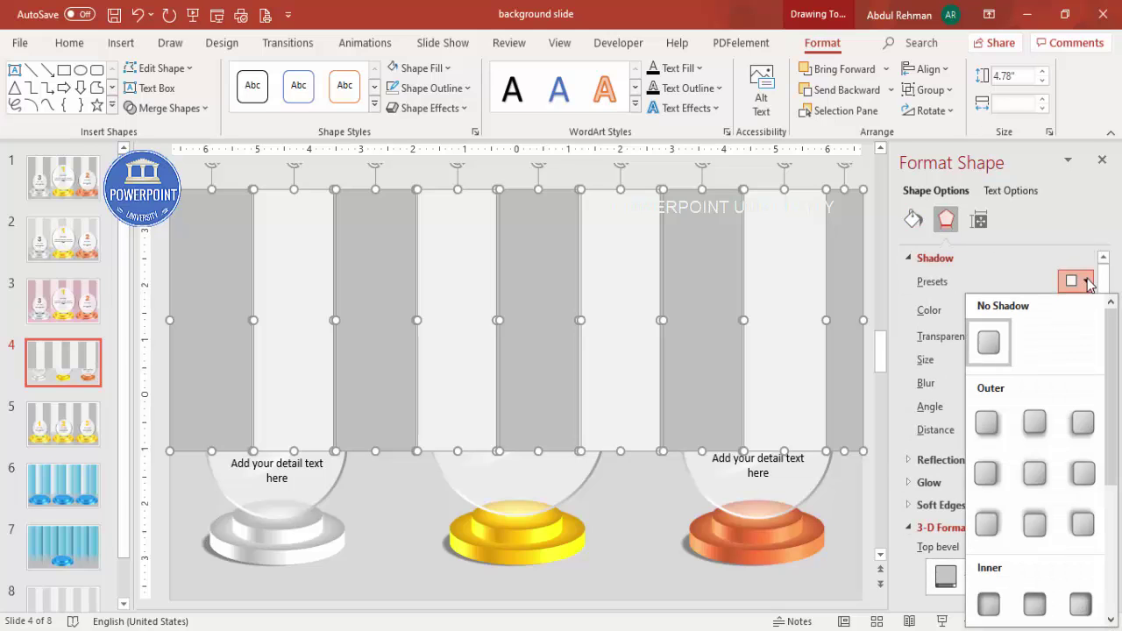
pyautogui.click(1034, 423)
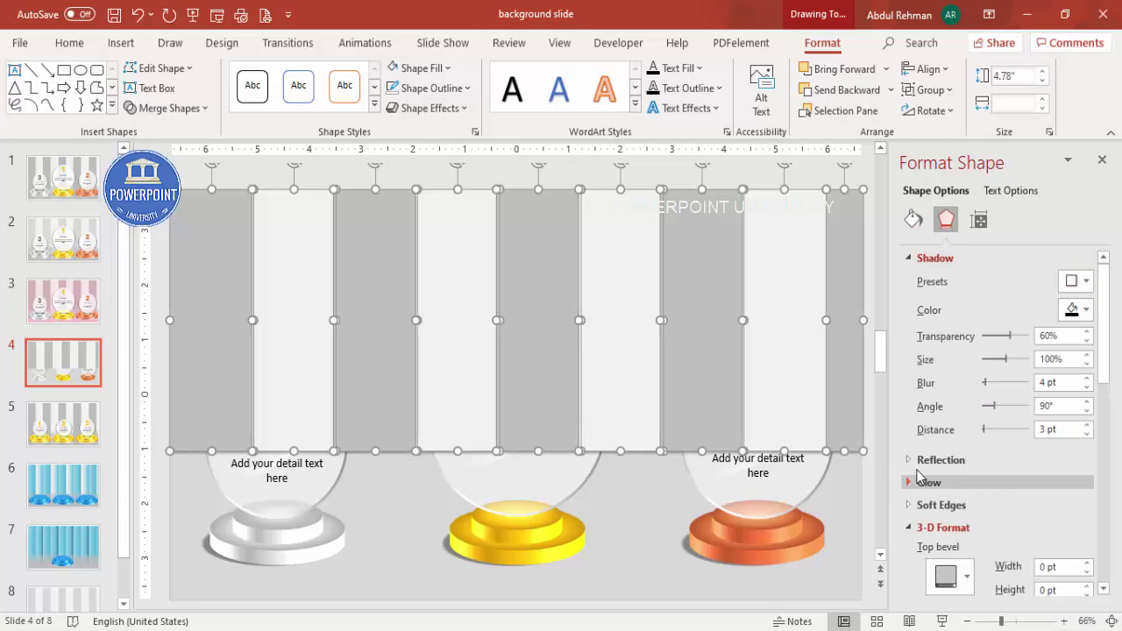
# - Add a Tight Reflection: Touching effect to the stripes
pyautogui.click(940, 460)
pyautogui.moveTo(1108, 372); pyautogui.dragTo(1110, 404)
pyautogui.scroll(-1, 1109, 404)
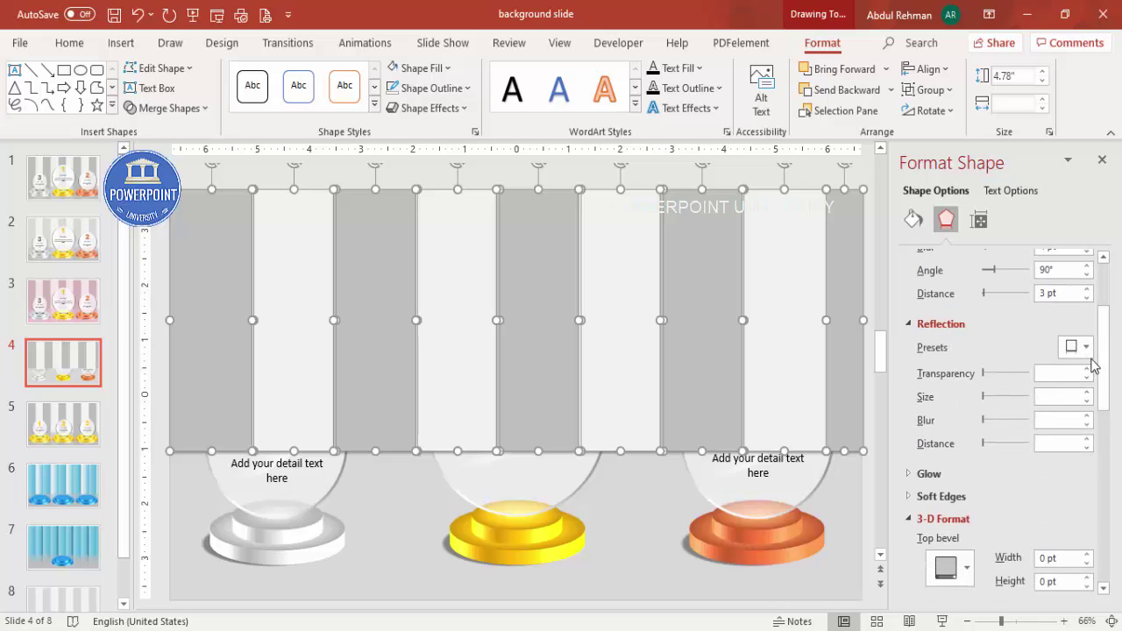
pyautogui.click(1087, 349)
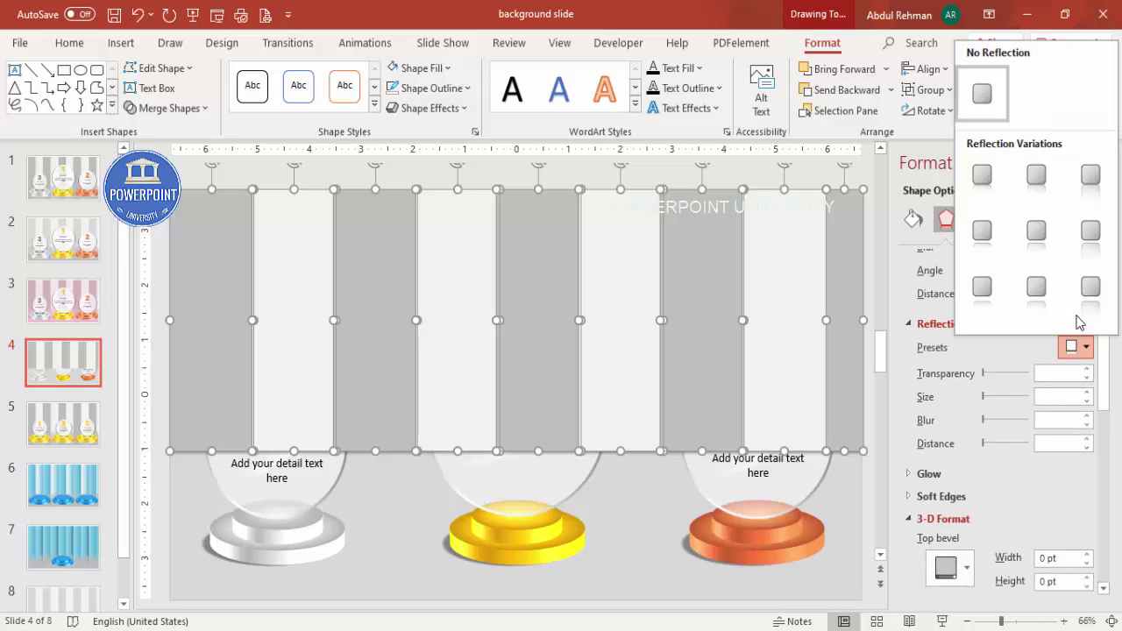
pyautogui.click(990, 184)
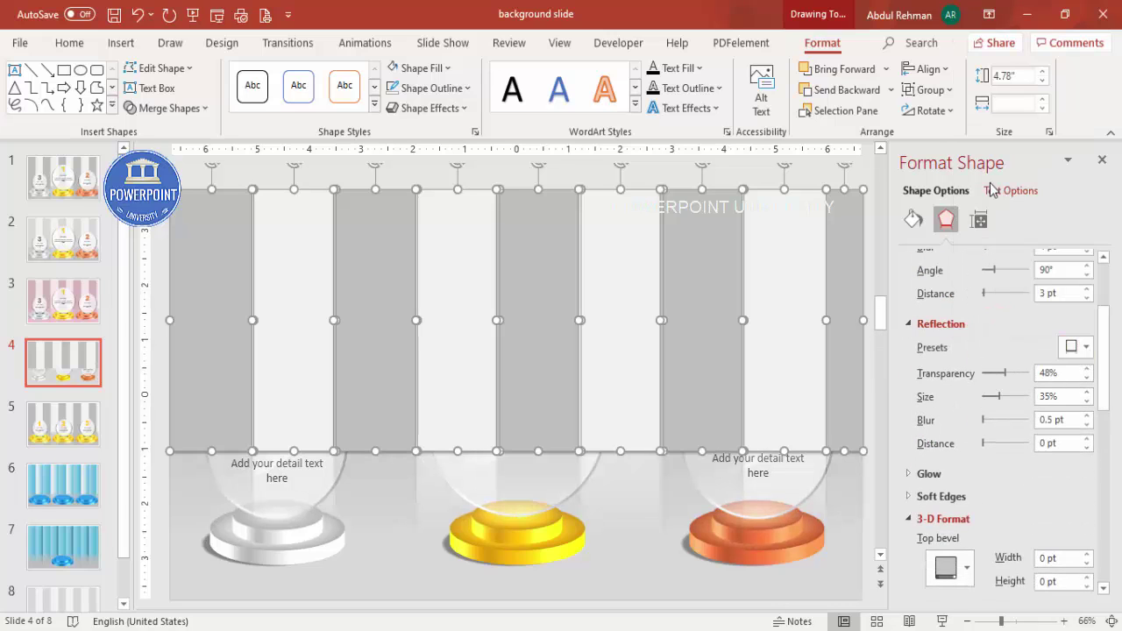
# - Send the stripes to the back, then send the grey floor rectangle behind them
pyautogui.click(889, 89)
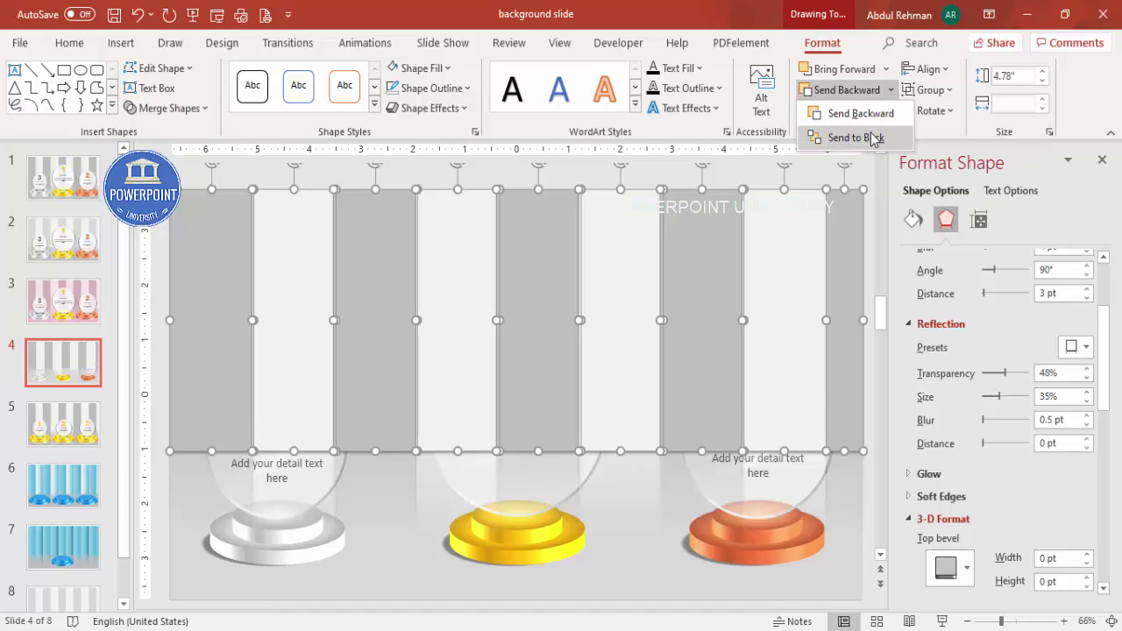
pyautogui.click(874, 139)
pyautogui.click(688, 176)
pyautogui.click(651, 537)
pyautogui.moveTo(517, 429)
pyautogui.mouseDown()
pyautogui.moveTo(516, 443)
pyautogui.moveTo(516, 429)
pyautogui.mouseUp()
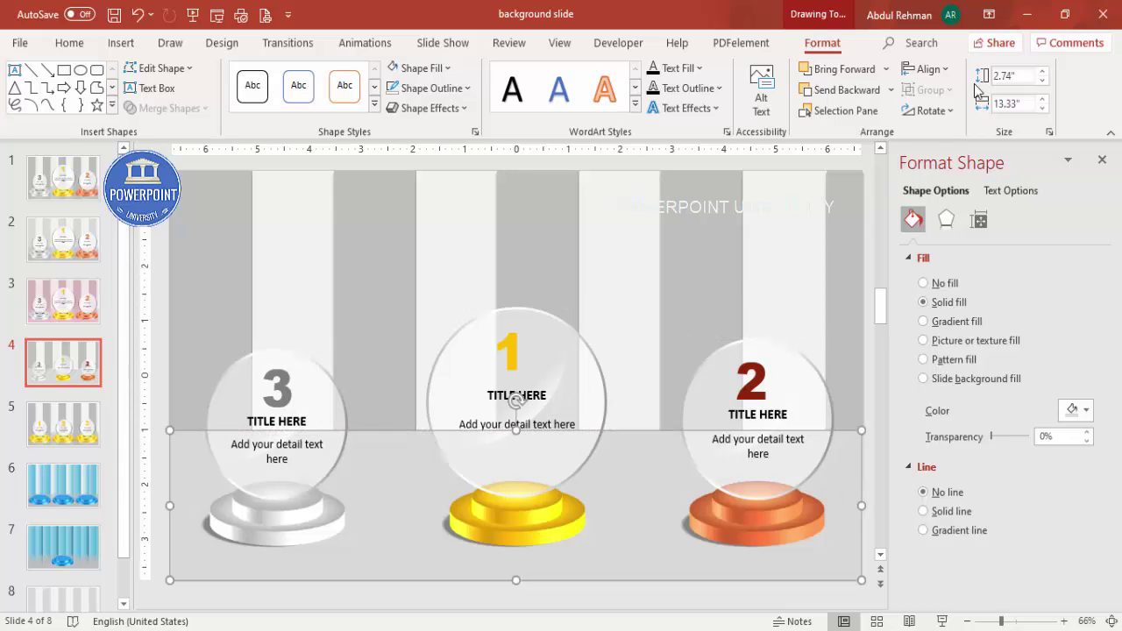
pyautogui.click(891, 89)
pyautogui.click(849, 135)
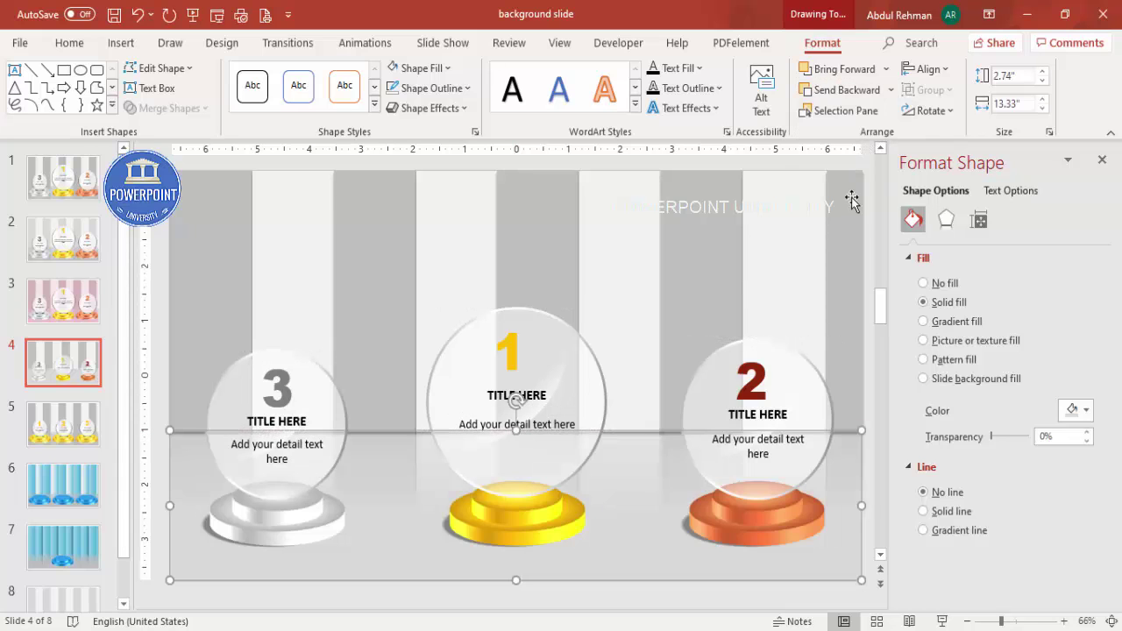
pyautogui.click(818, 185)
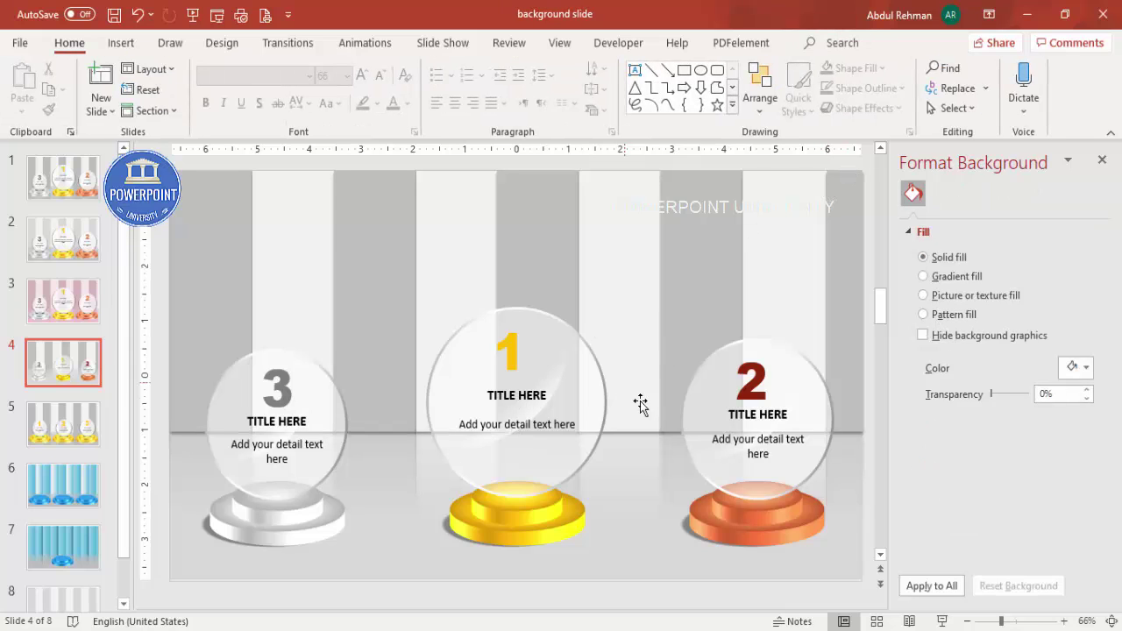